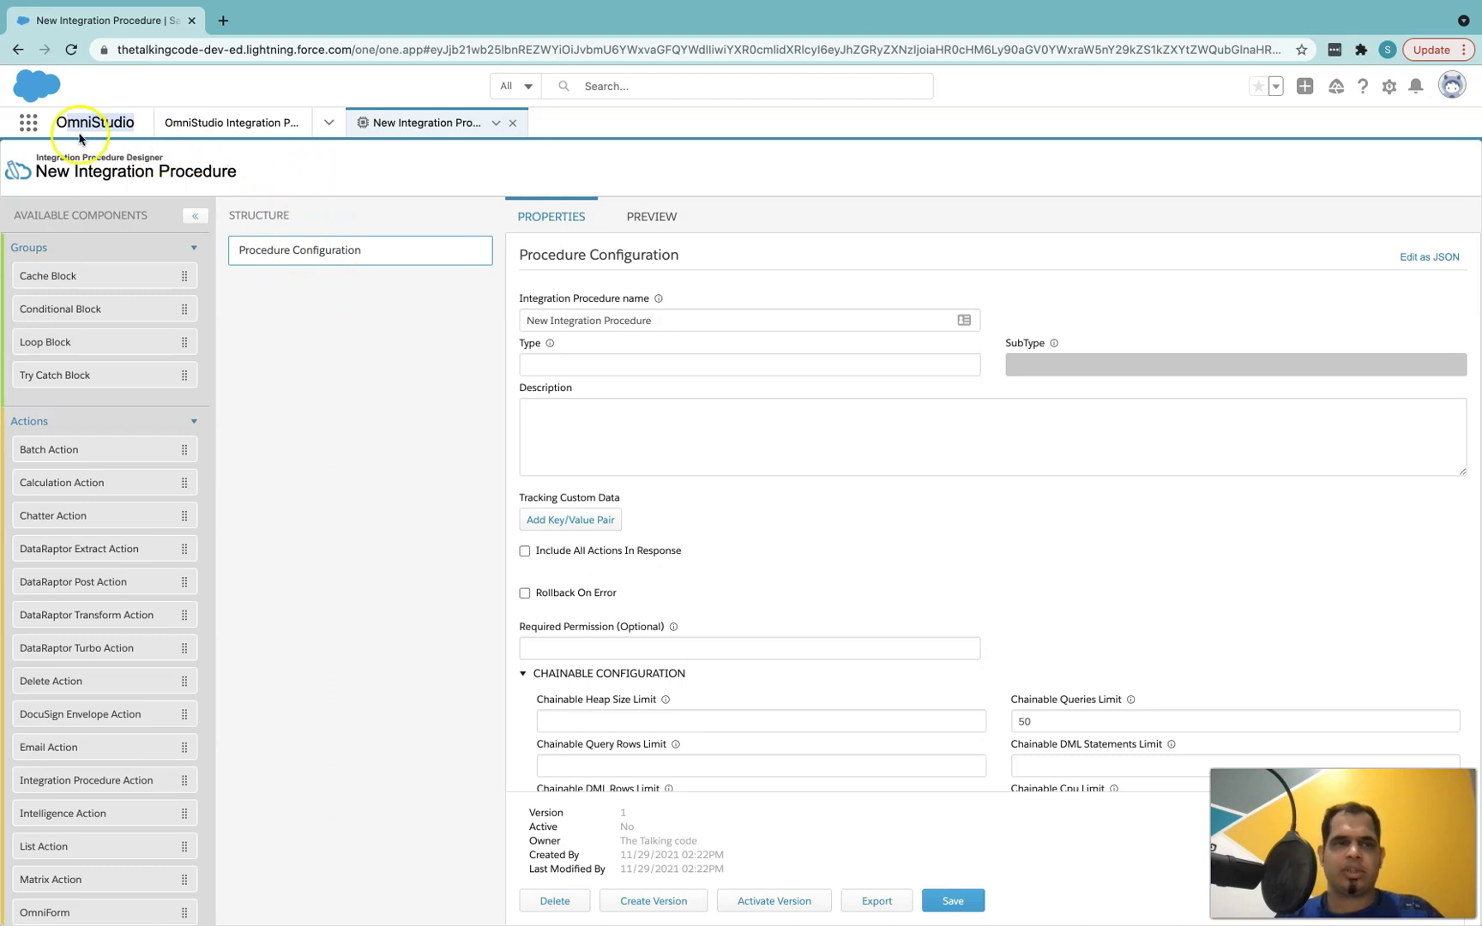
Create another new integration procedure from the OmniStudio Integration Procedures list.
{"action": "left_click", "coordinate": [130, 130]}
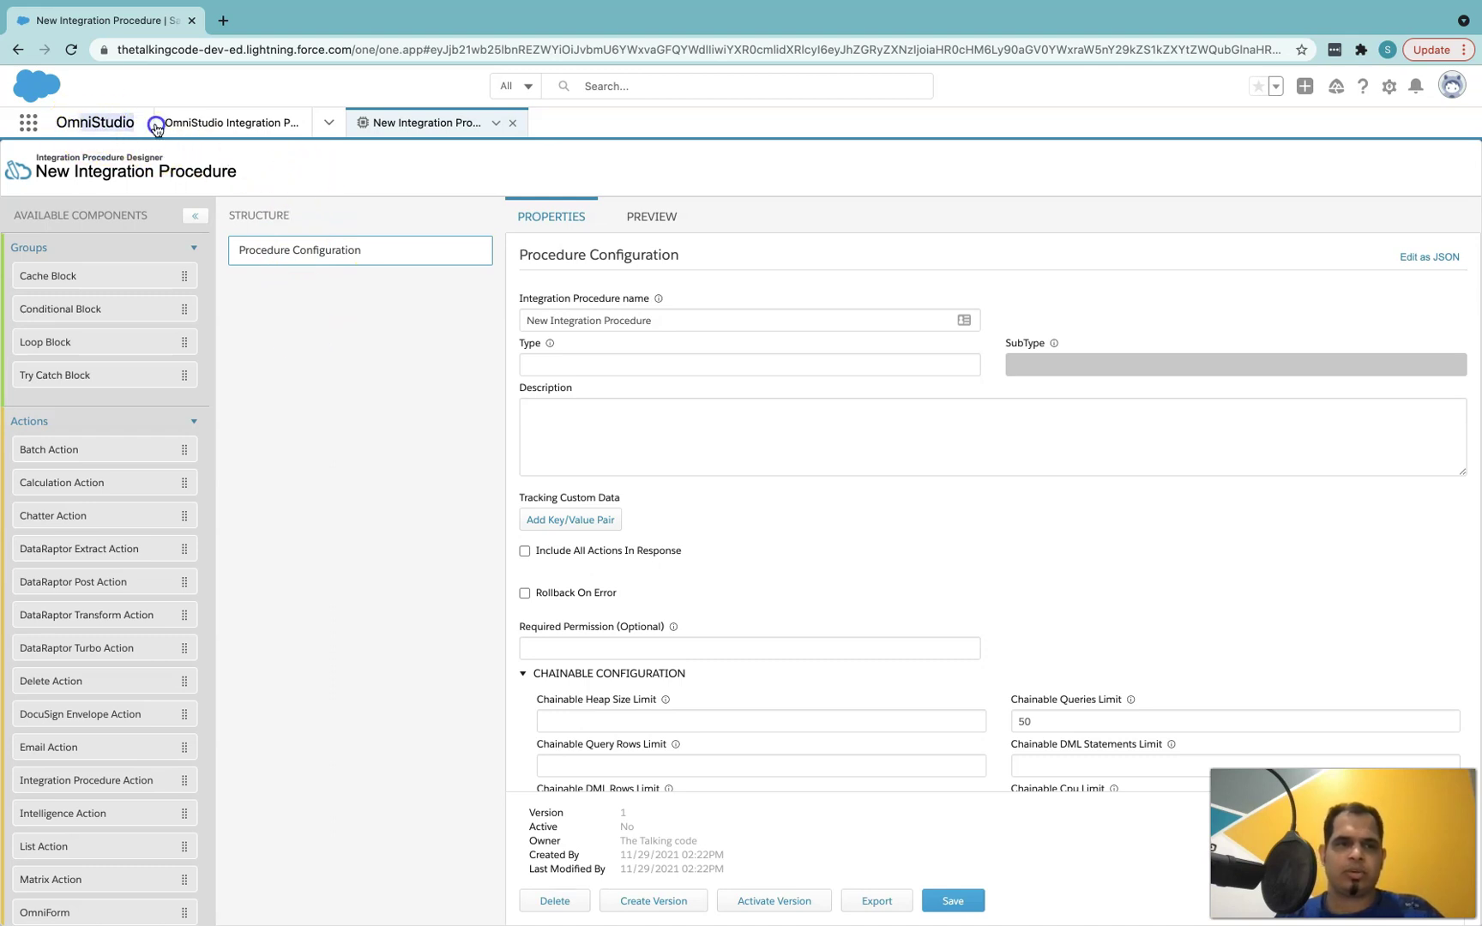
{"action": "left_click", "coordinate": [238, 127]}
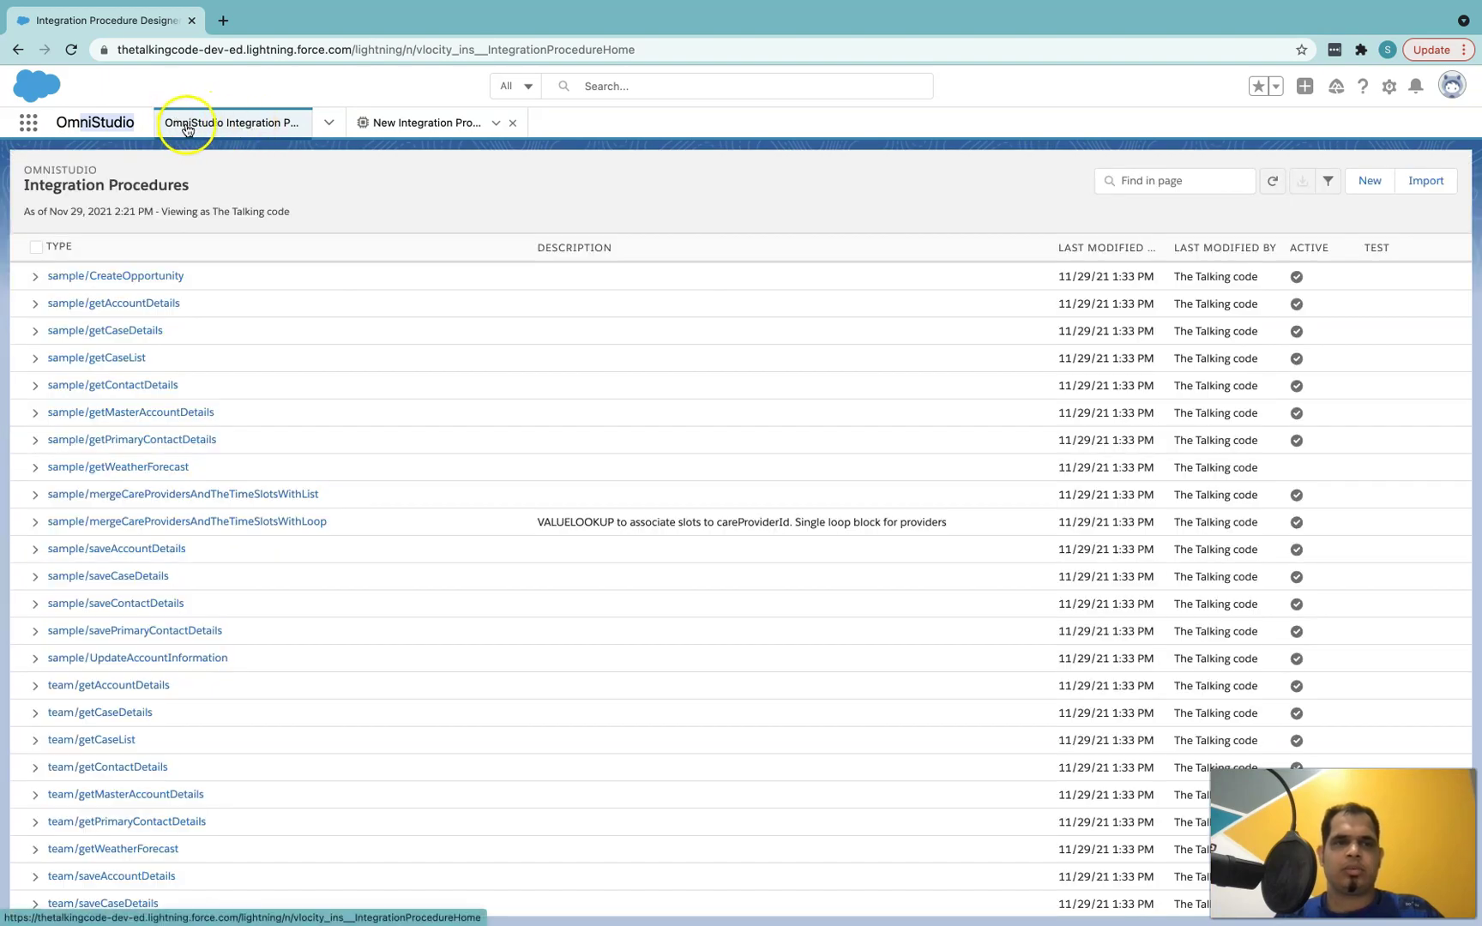
{"action": "left_click", "coordinate": [1369, 182]}
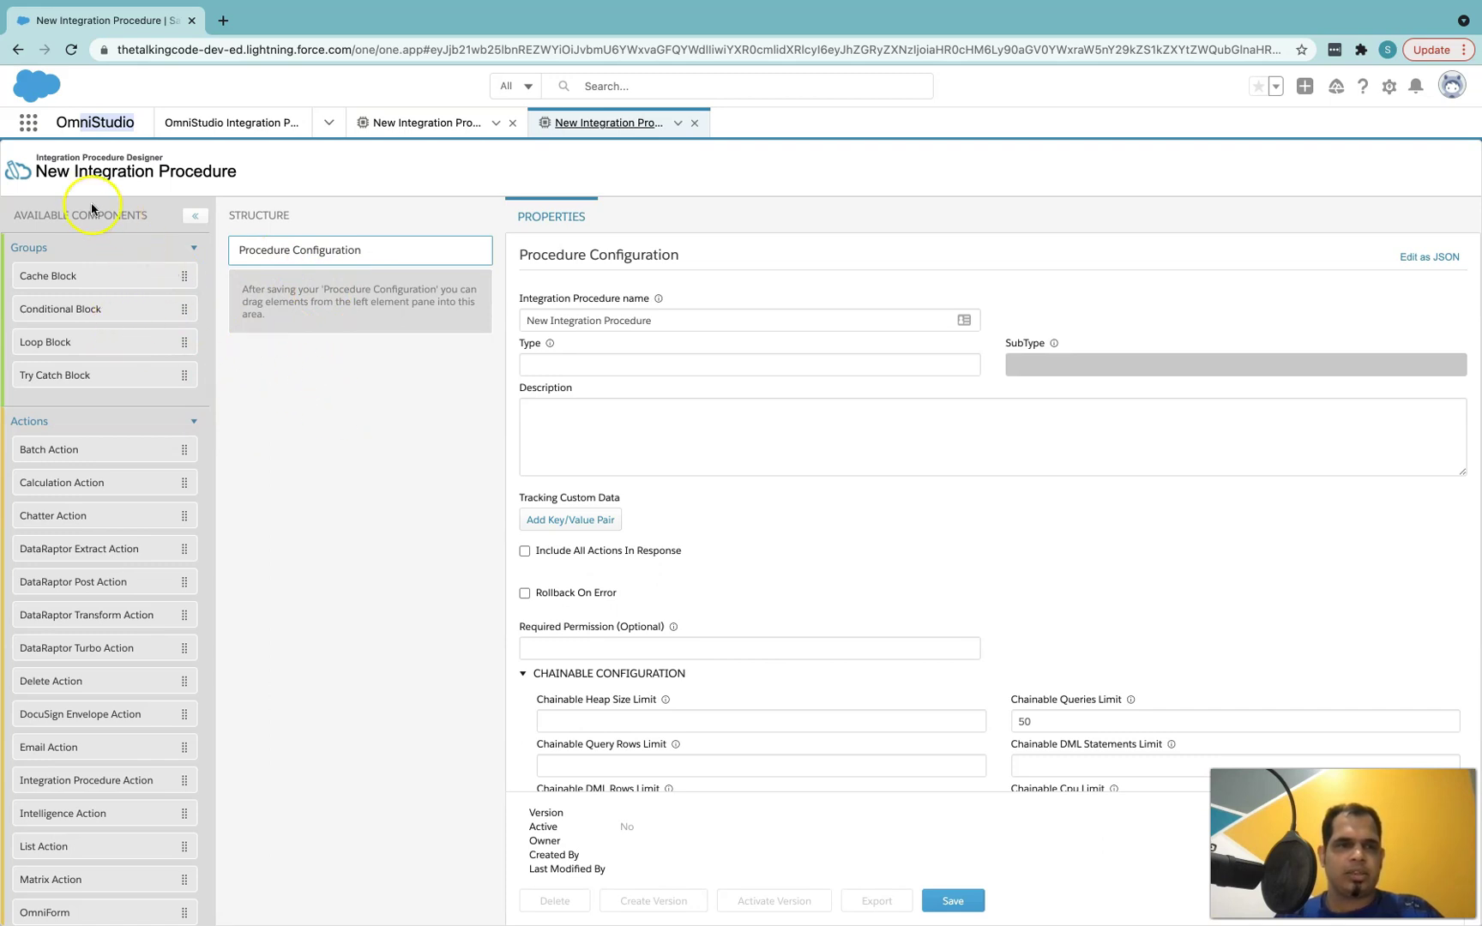
Look over the available group and action components for the new integration procedure.
{"action": "left_click_drag", "start_coordinate": [20, 212], "coordinate": [151, 214]}
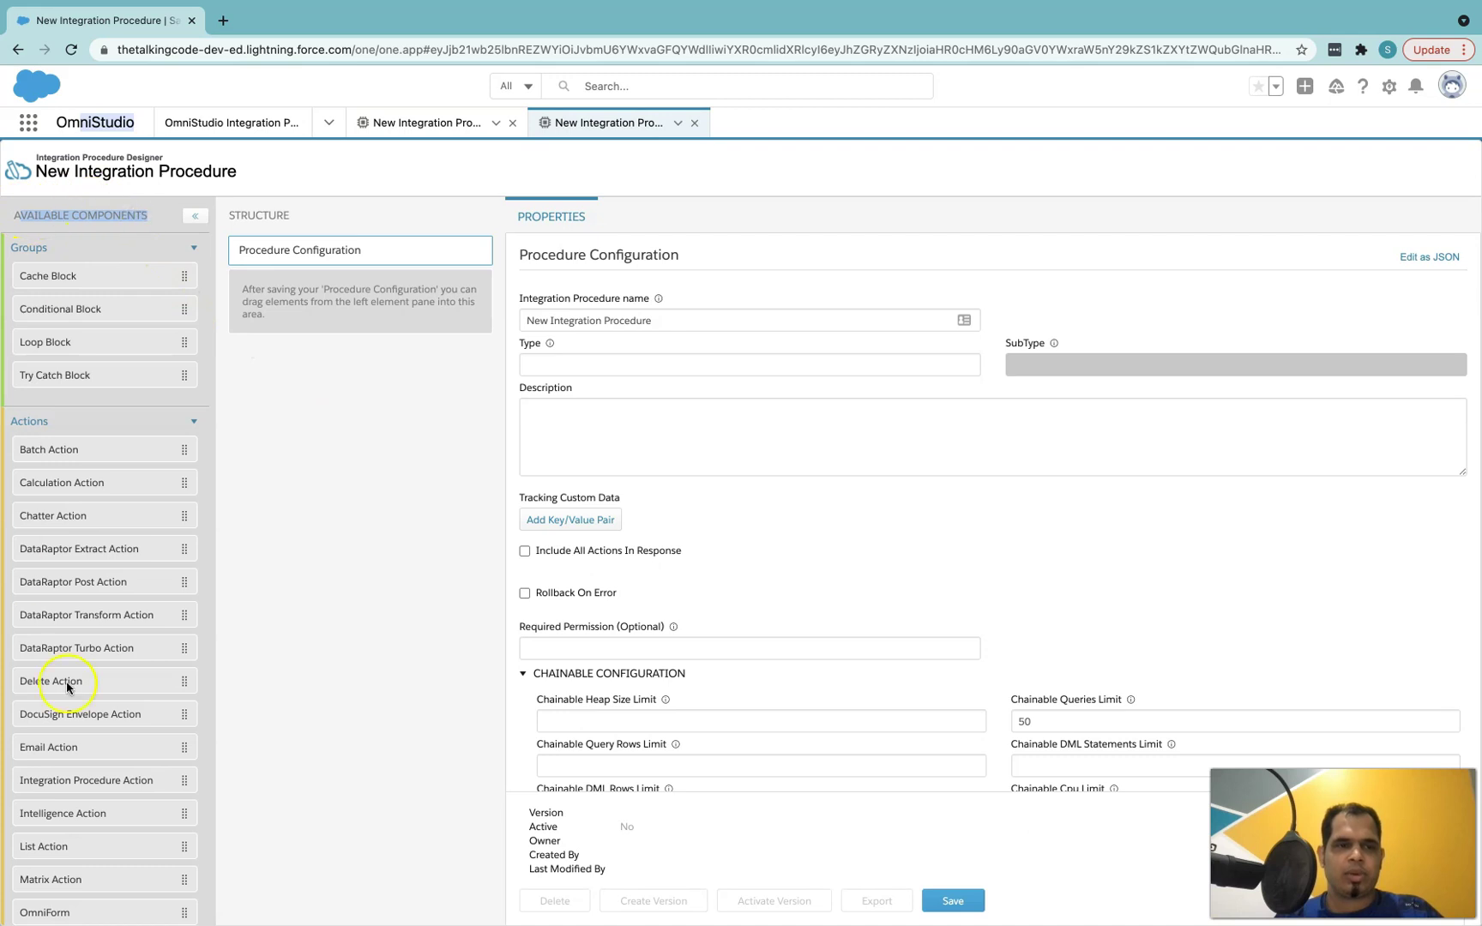
{"action": "scroll", "coordinate": [81, 418], "scroll_direction": "down", "scroll_amount": 2}
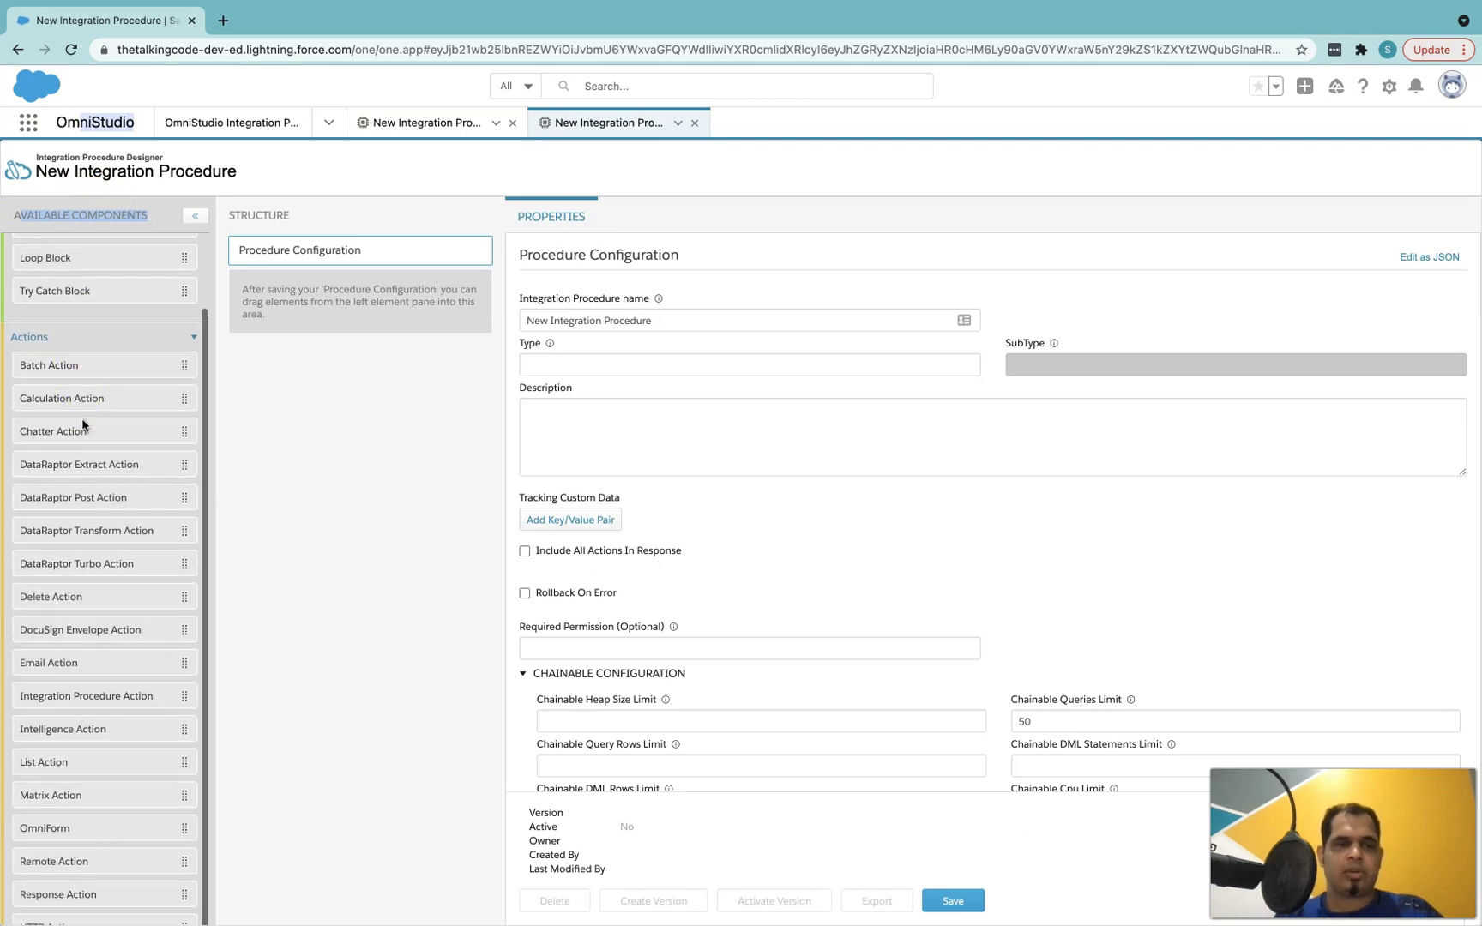
{"action": "scroll", "coordinate": [82, 420], "scroll_direction": "up", "scroll_amount": 2}
{"action": "left_click", "coordinate": [101, 353]}
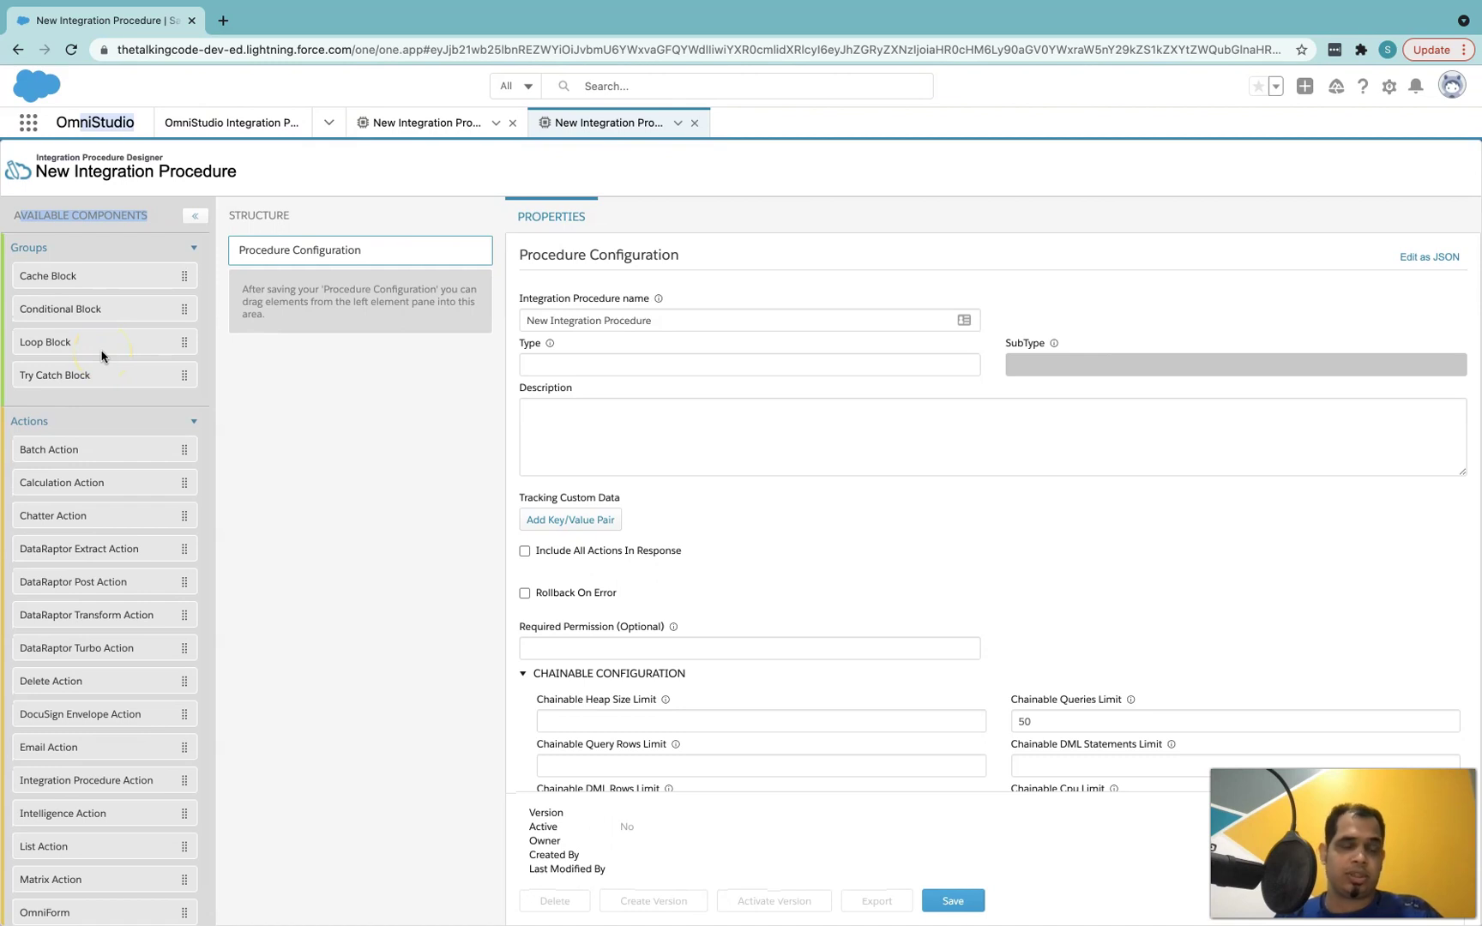
Read the structure area's note on adding elements and the Procedure Configuration heading of the unsaved procedure.
{"action": "left_click", "coordinate": [272, 392]}
{"action": "left_click", "coordinate": [276, 295]}
{"action": "left_click_drag", "start_coordinate": [246, 291], "coordinate": [279, 317]}
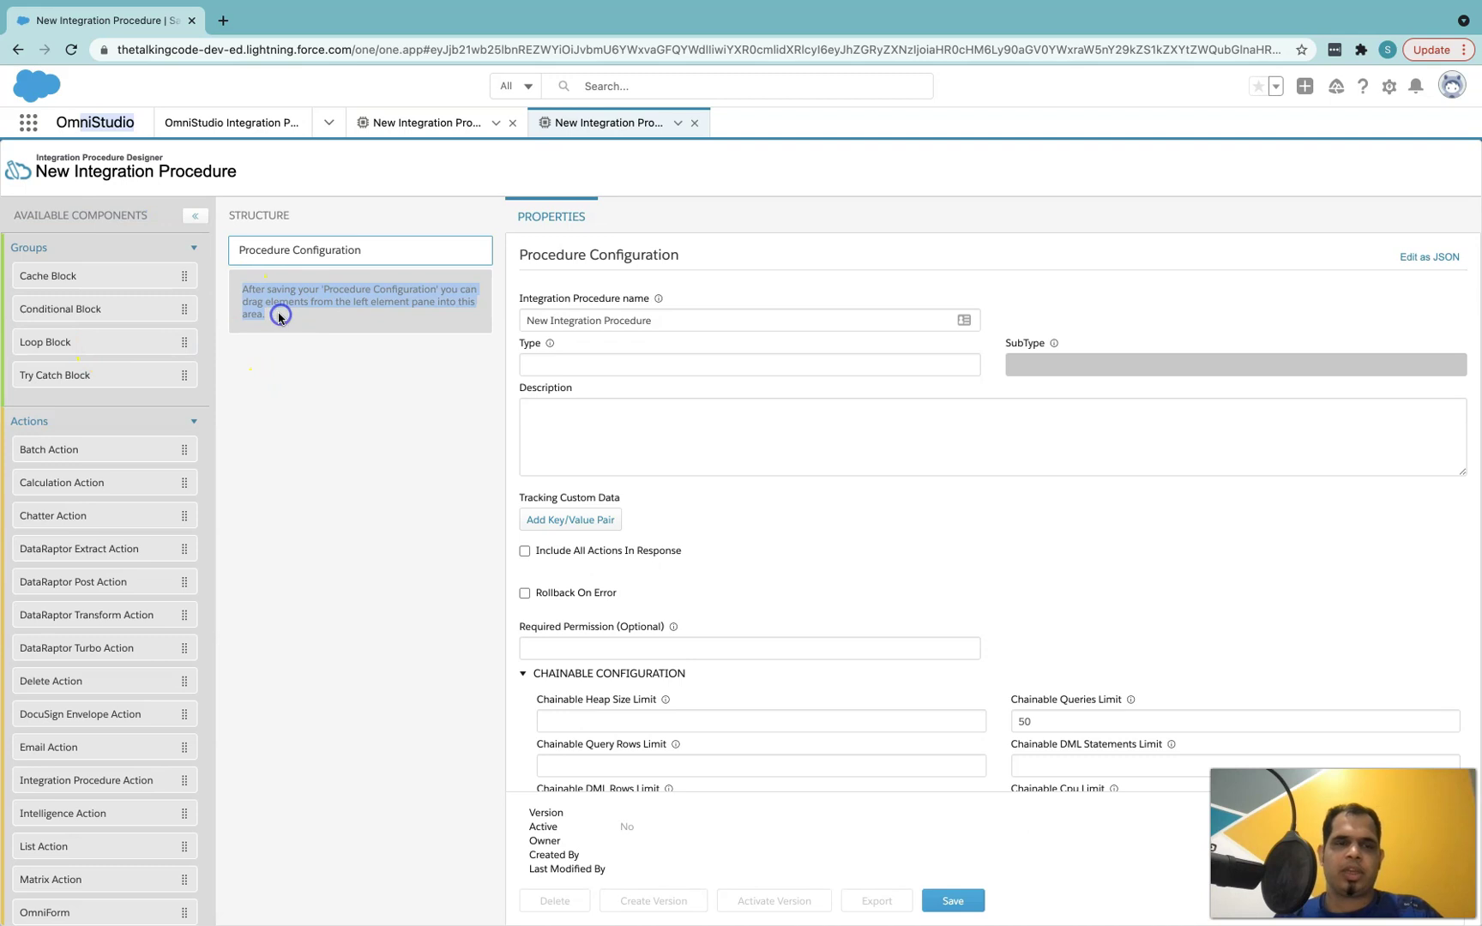
{"action": "left_click_drag", "start_coordinate": [63, 278], "coordinate": [242, 288]}
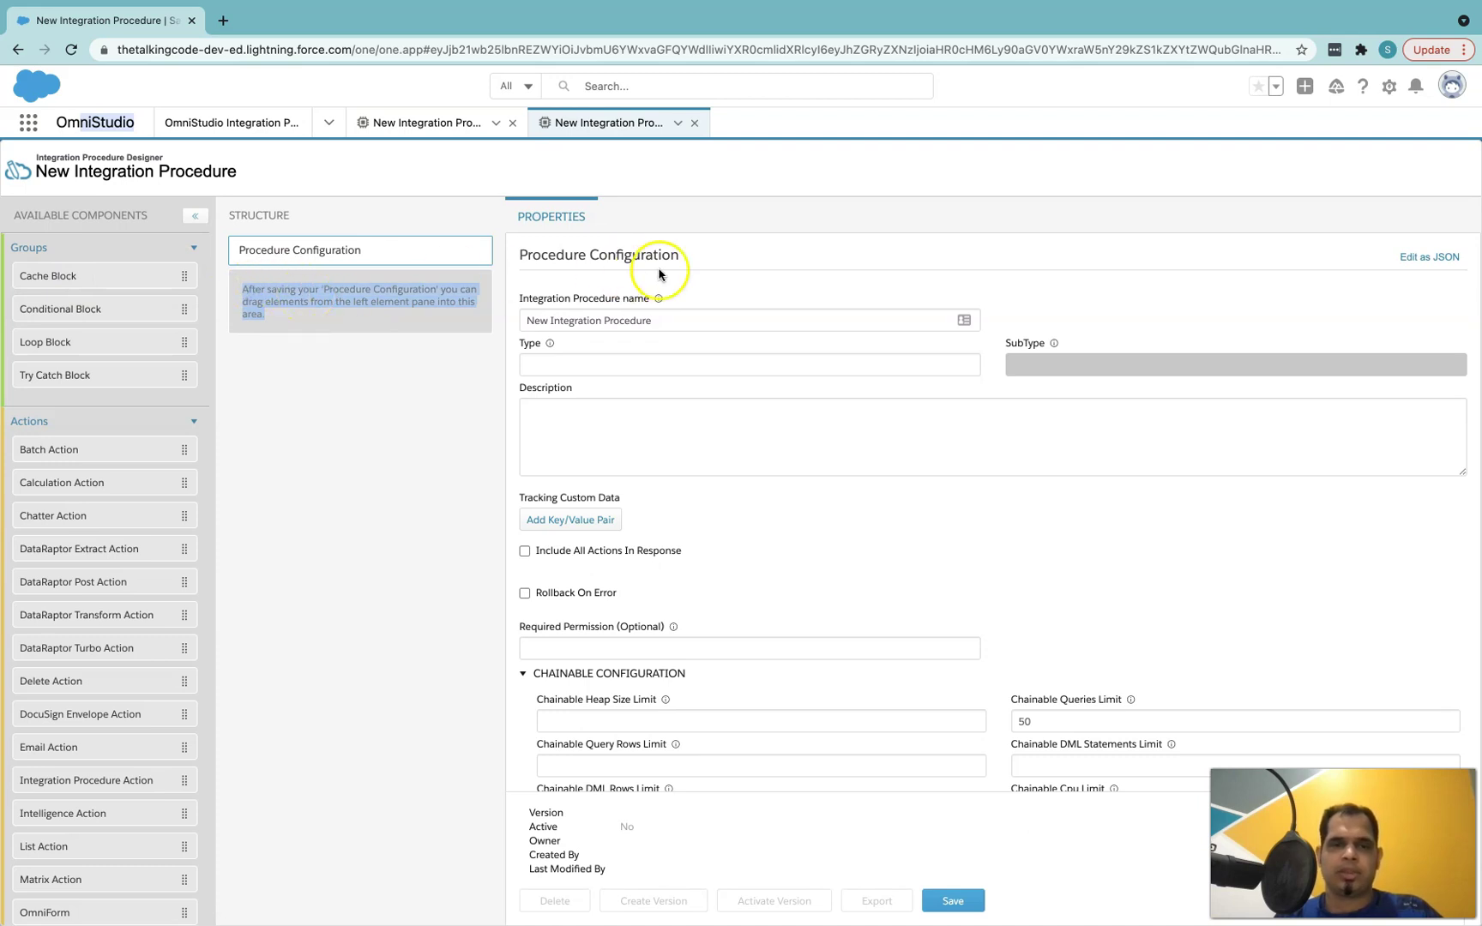
{"action": "left_click", "coordinate": [698, 265]}
{"action": "left_click_drag", "start_coordinate": [518, 250], "coordinate": [670, 251]}
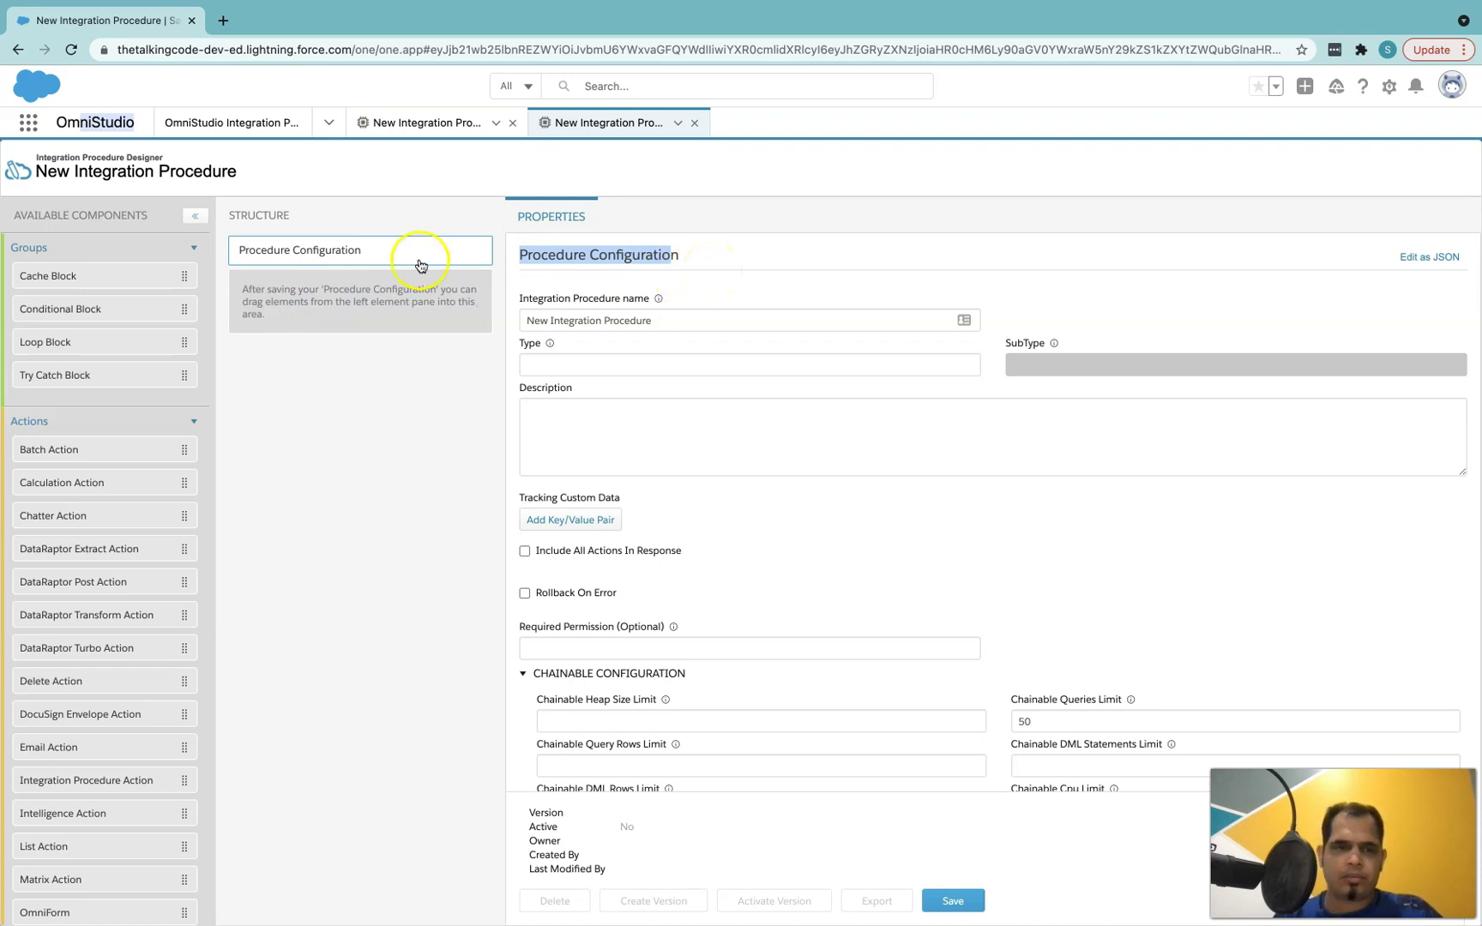
{"action": "left_click", "coordinate": [390, 354]}
{"action": "left_click_drag", "start_coordinate": [243, 290], "coordinate": [285, 314]}
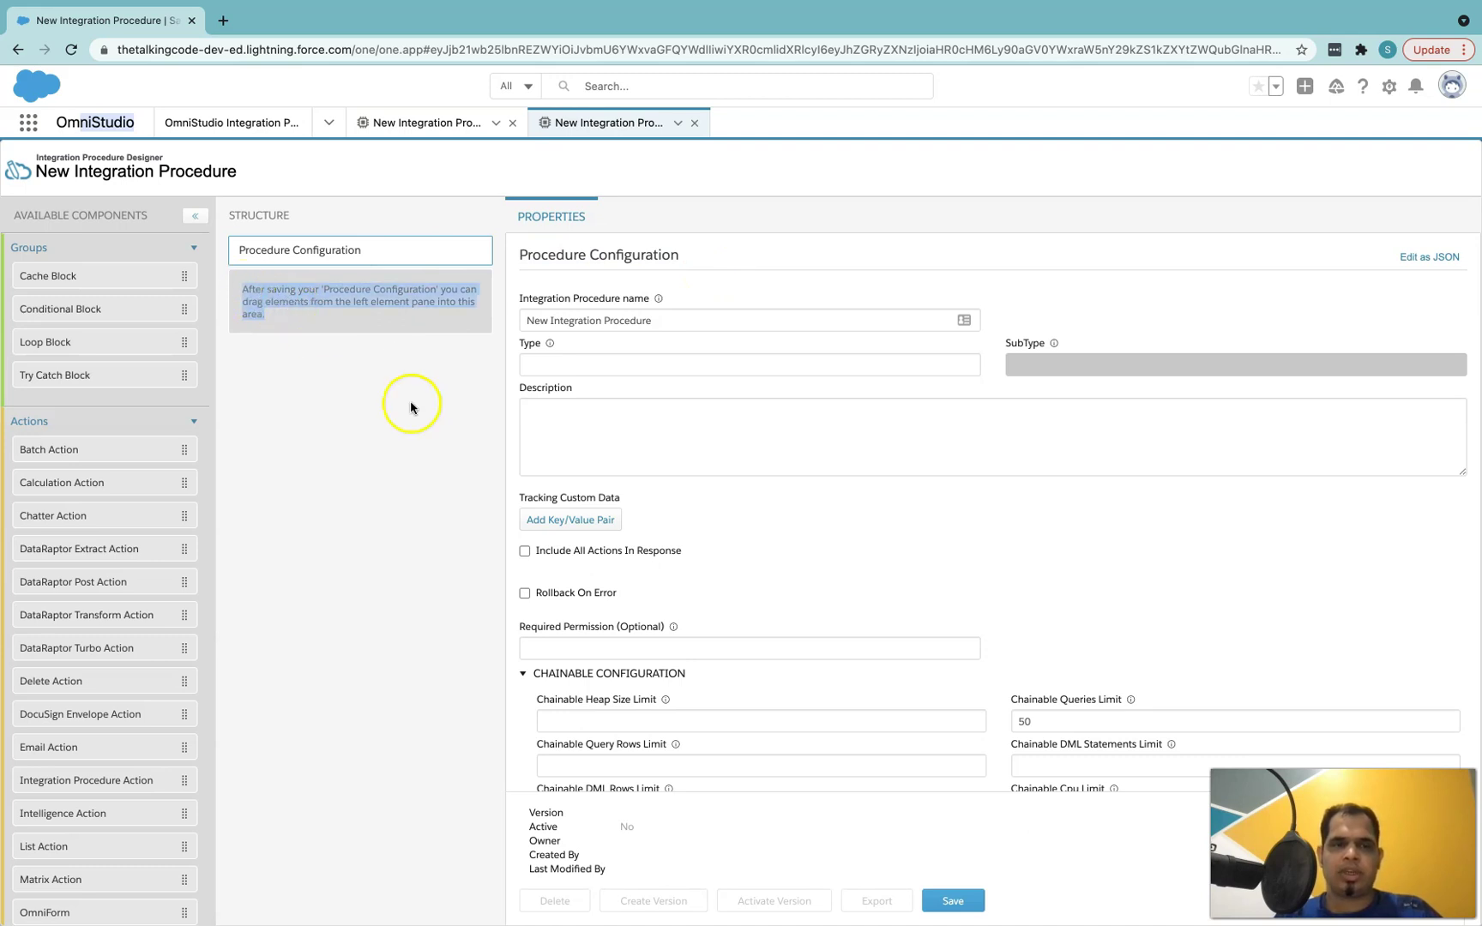
Save the new integration procedure's Procedure Configuration with its default settings.
{"action": "left_click", "coordinate": [440, 429]}
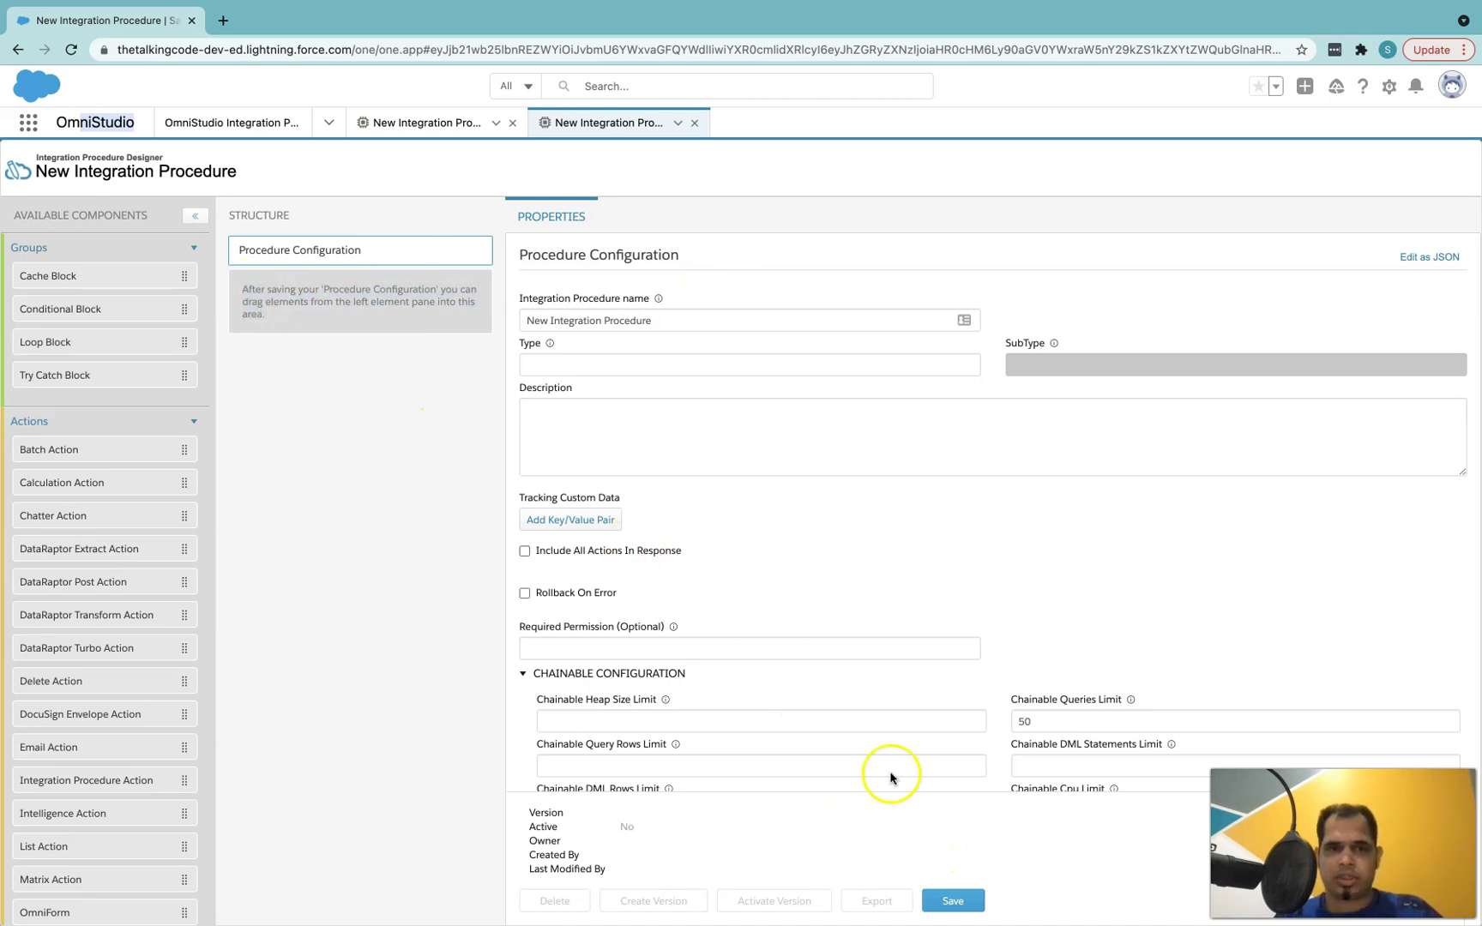
{"action": "left_click", "coordinate": [950, 900]}
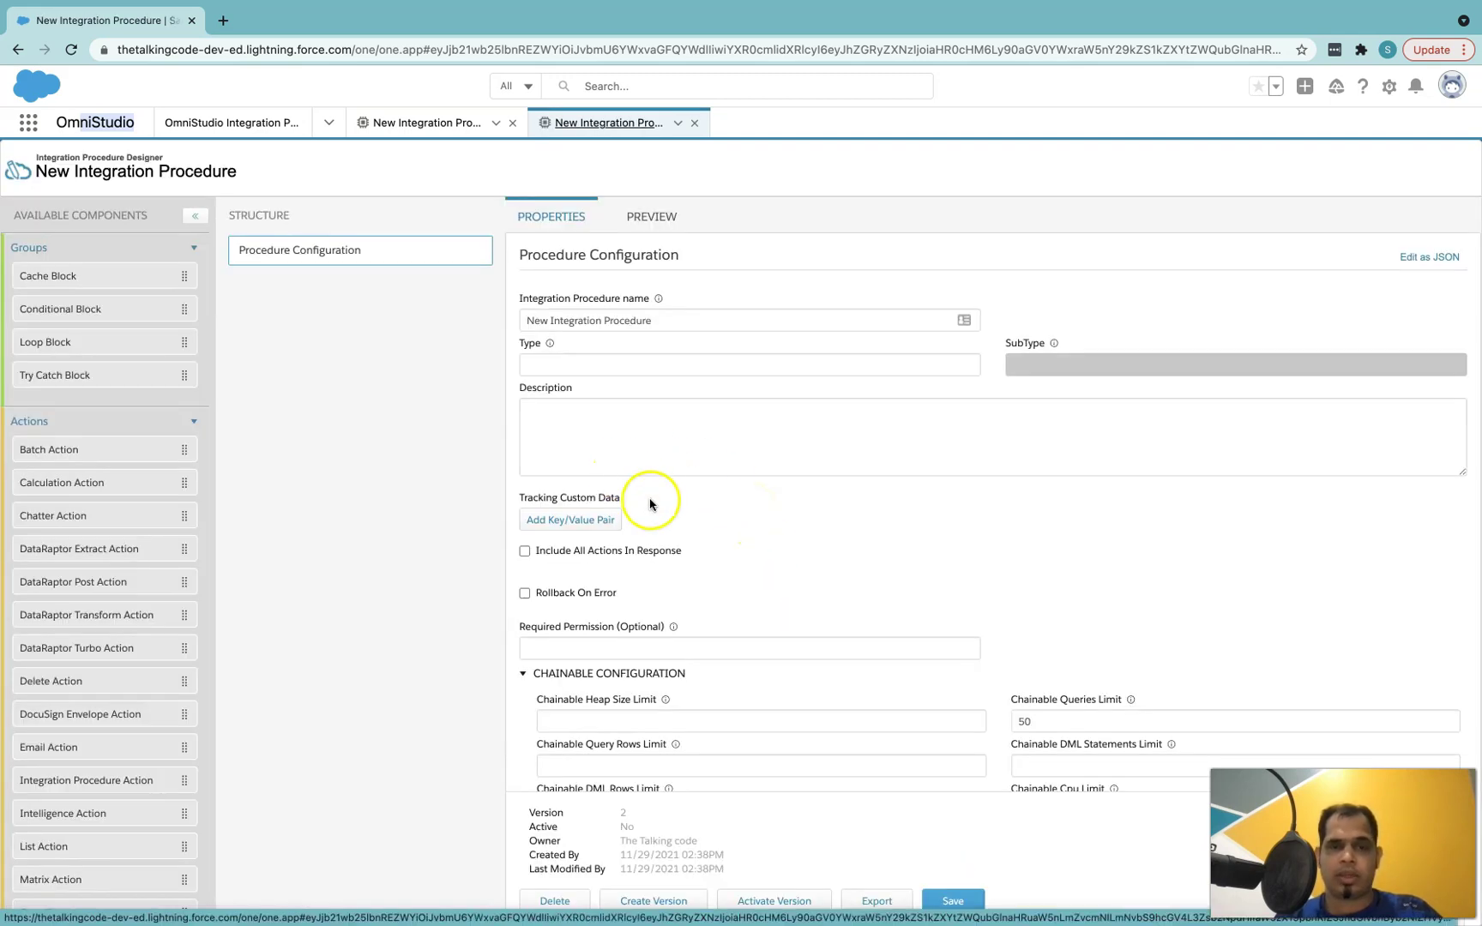
{"action": "scroll", "coordinate": [499, 551], "scroll_direction": "down", "scroll_amount": 1}
{"action": "scroll", "coordinate": [401, 517], "scroll_direction": "up", "scroll_amount": 1}
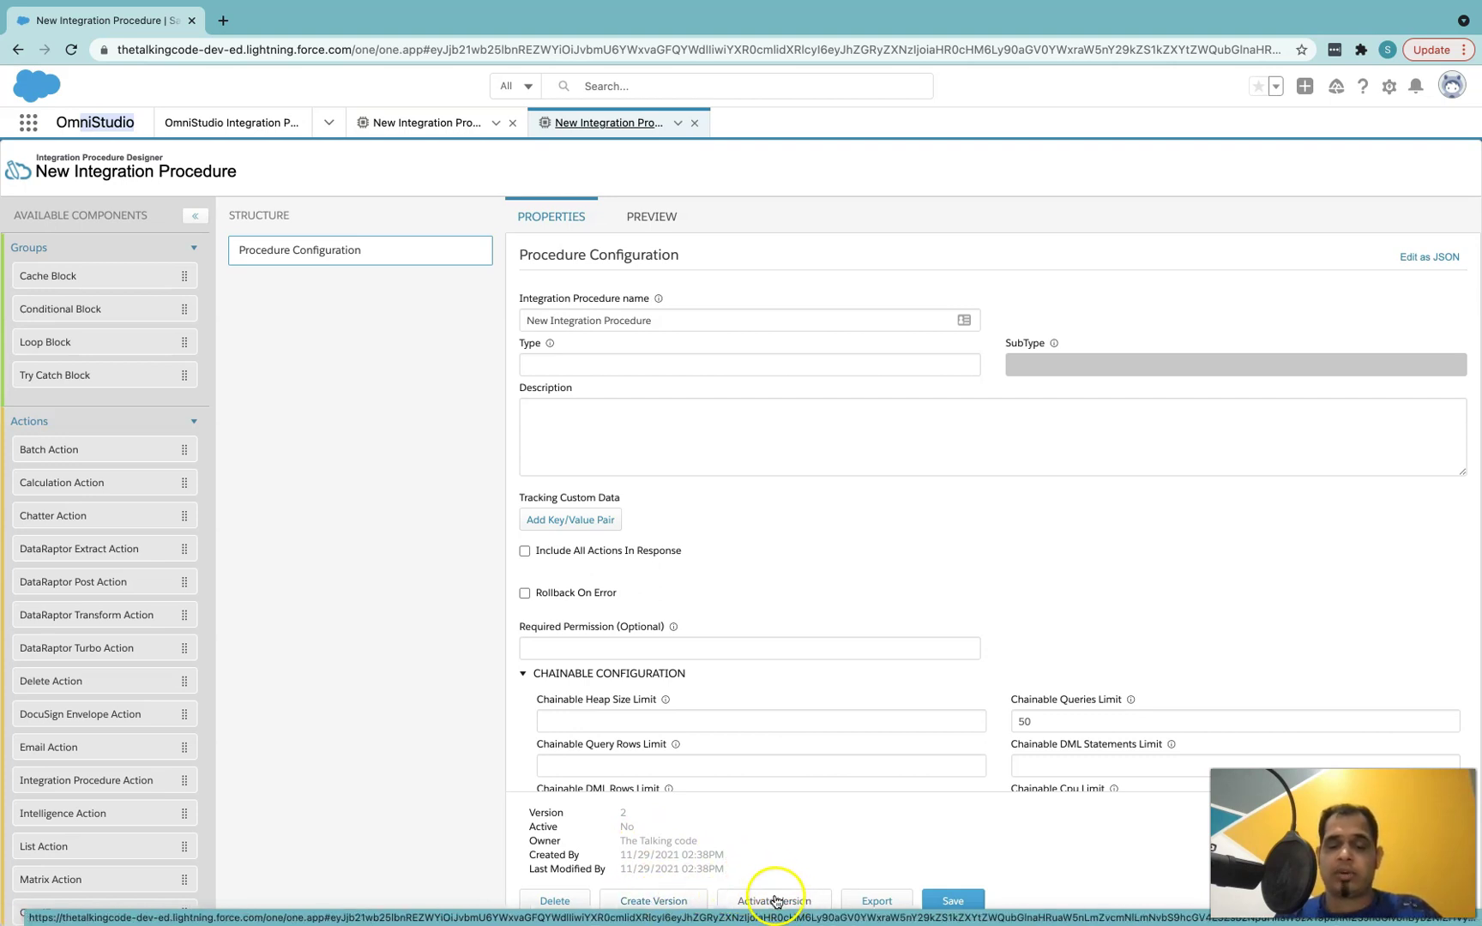
Collapse and re-expand the Groups section to show the available block components.
{"action": "left_click", "coordinate": [299, 499]}
{"action": "left_click", "coordinate": [20, 249]}
{"action": "left_click", "coordinate": [38, 248]}
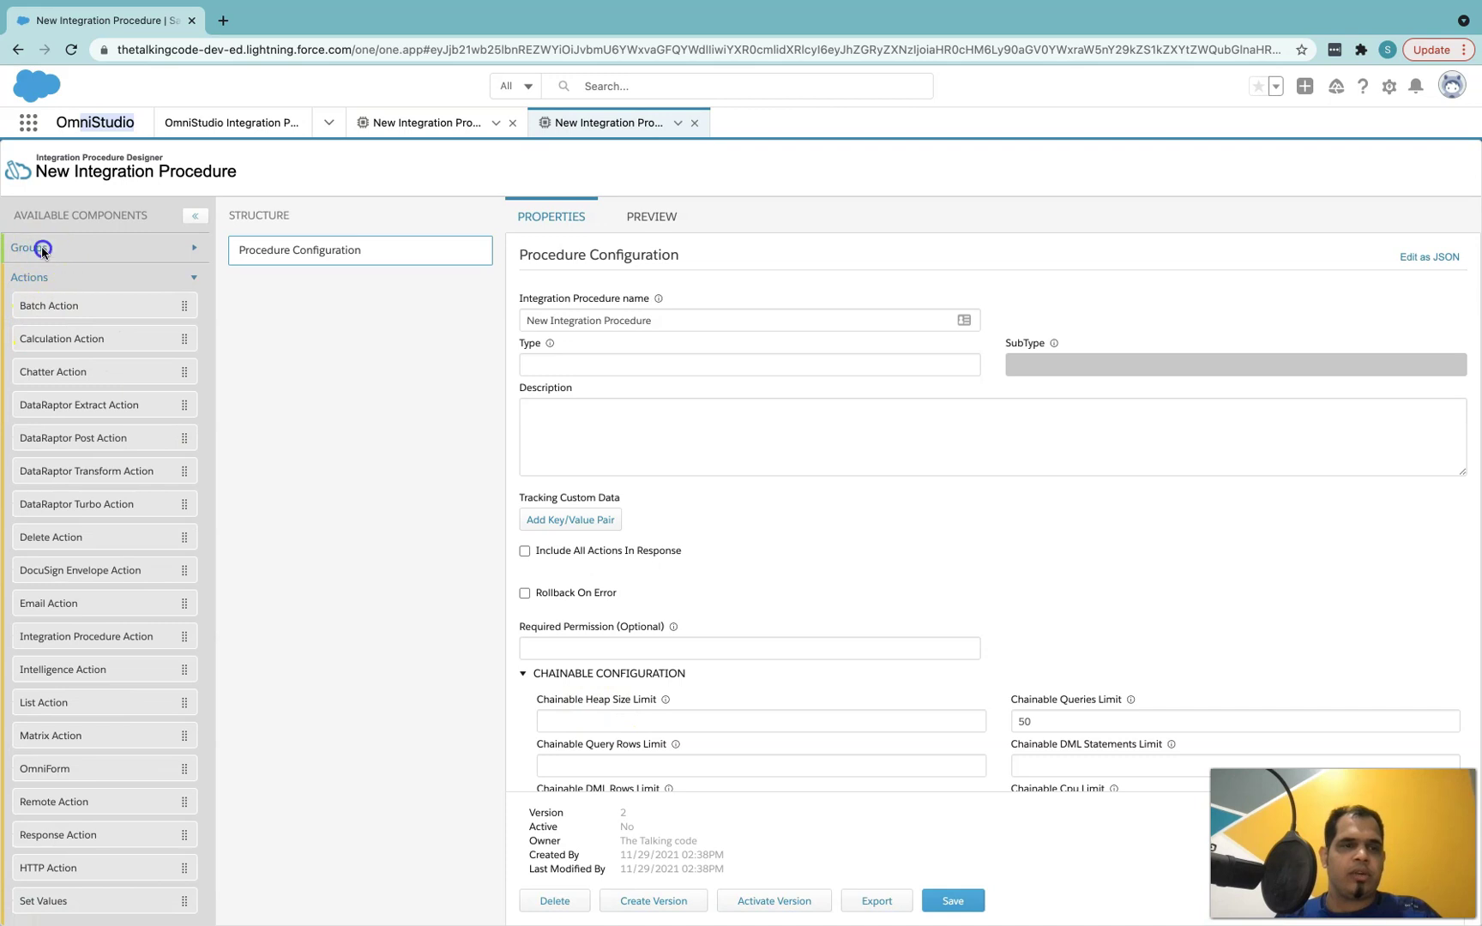
{"action": "left_click", "coordinate": [38, 249]}
{"action": "left_click", "coordinate": [32, 249]}
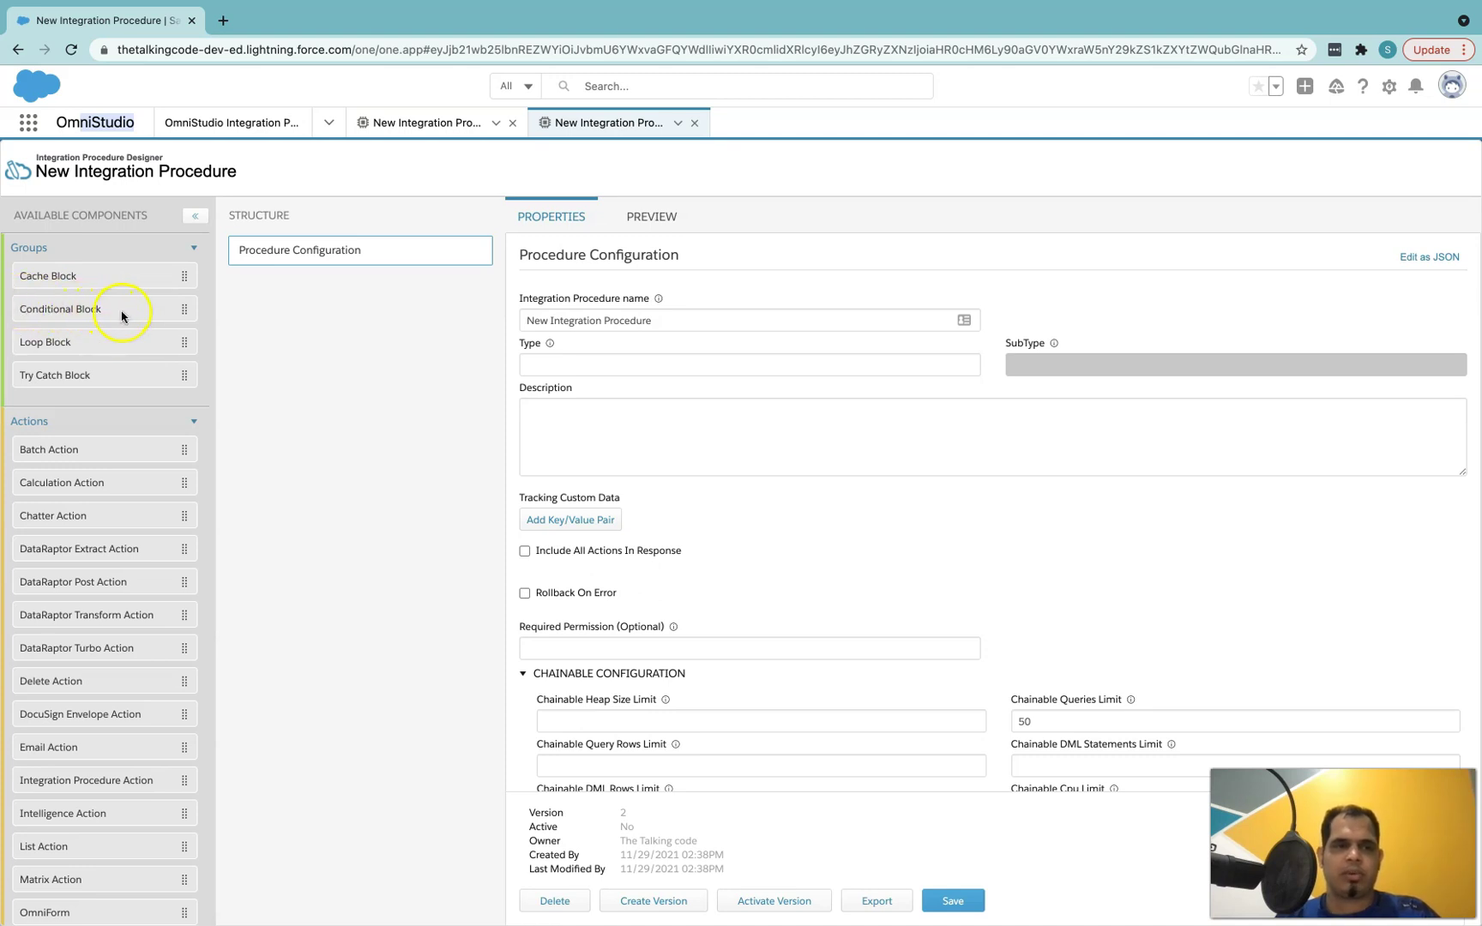
Review the block components, including Try Catch Block, and the list of actions from Batch Action to Set Values.
{"action": "scroll", "coordinate": [122, 316], "scroll_direction": "down", "scroll_amount": 1}
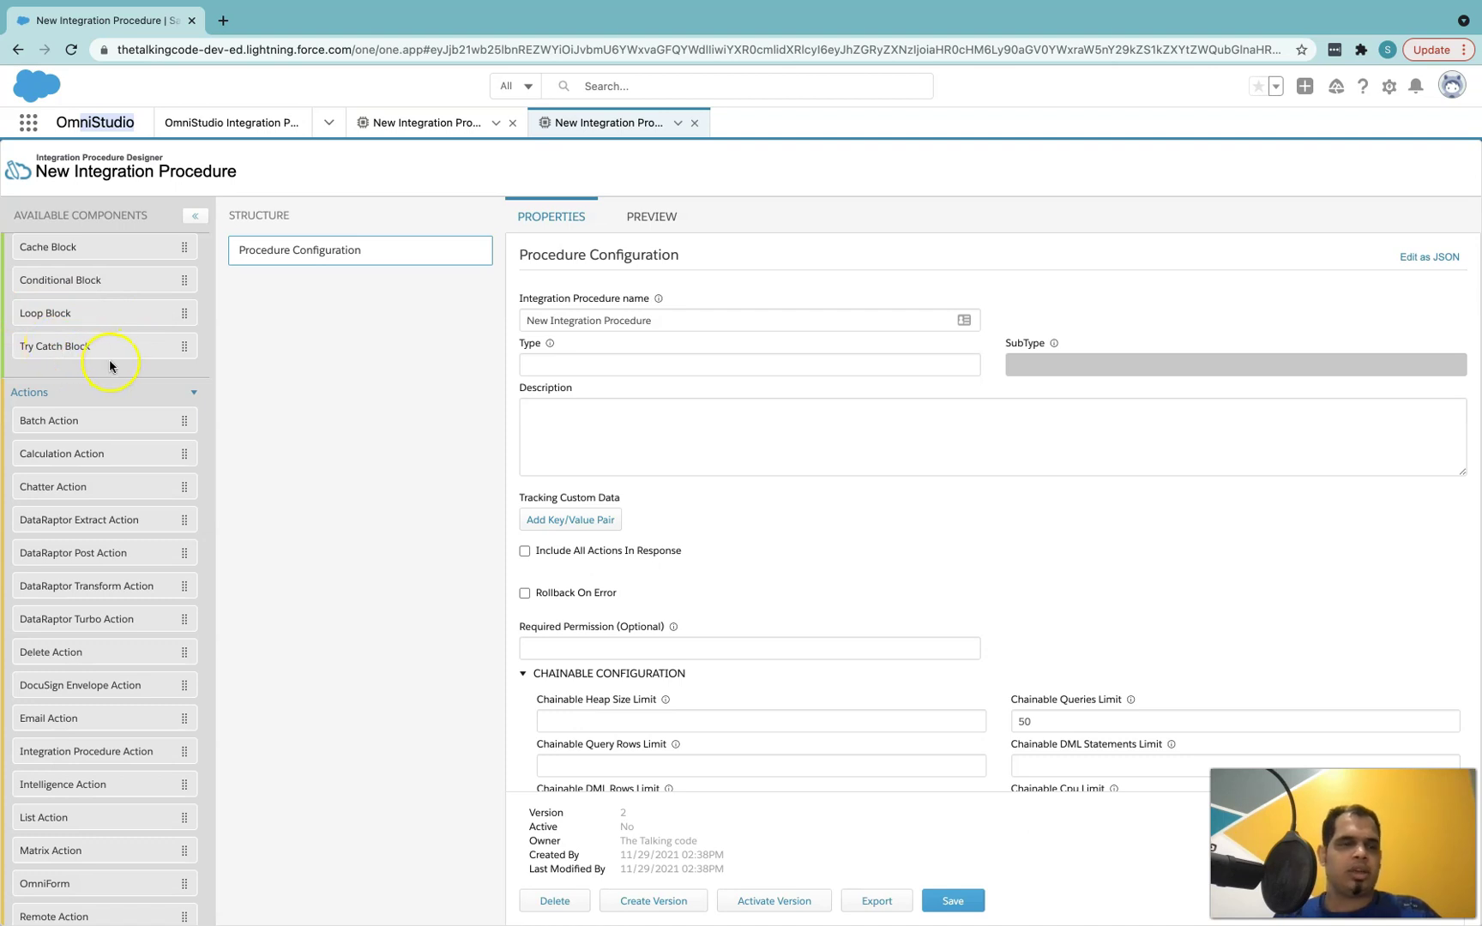
{"action": "scroll", "coordinate": [109, 358], "scroll_direction": "down", "scroll_amount": 1}
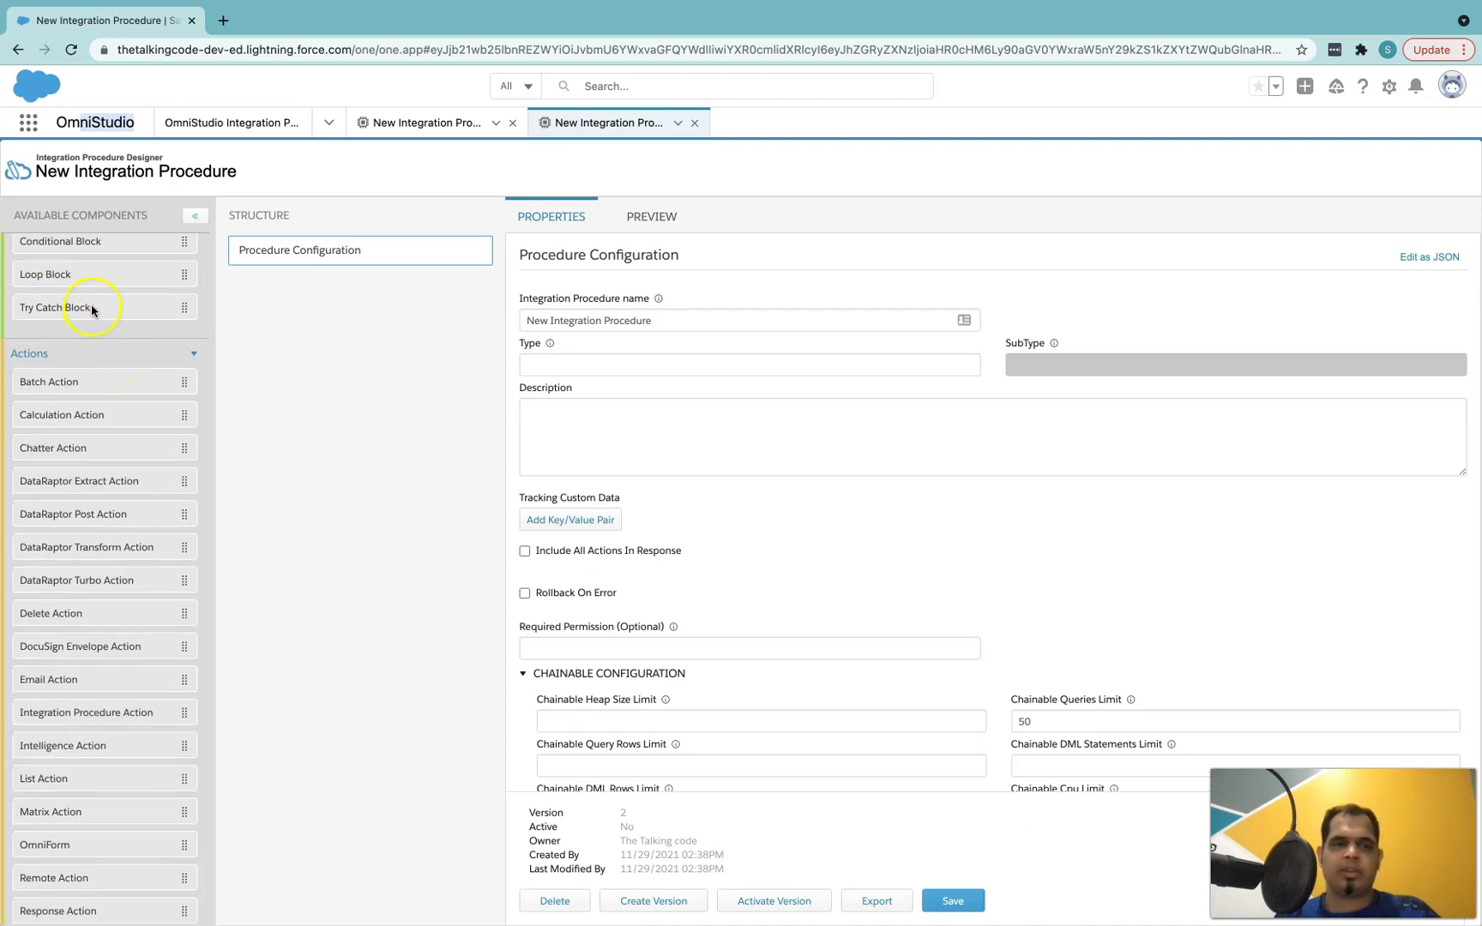
{"action": "scroll", "coordinate": [92, 308], "scroll_direction": "down", "scroll_amount": 1}
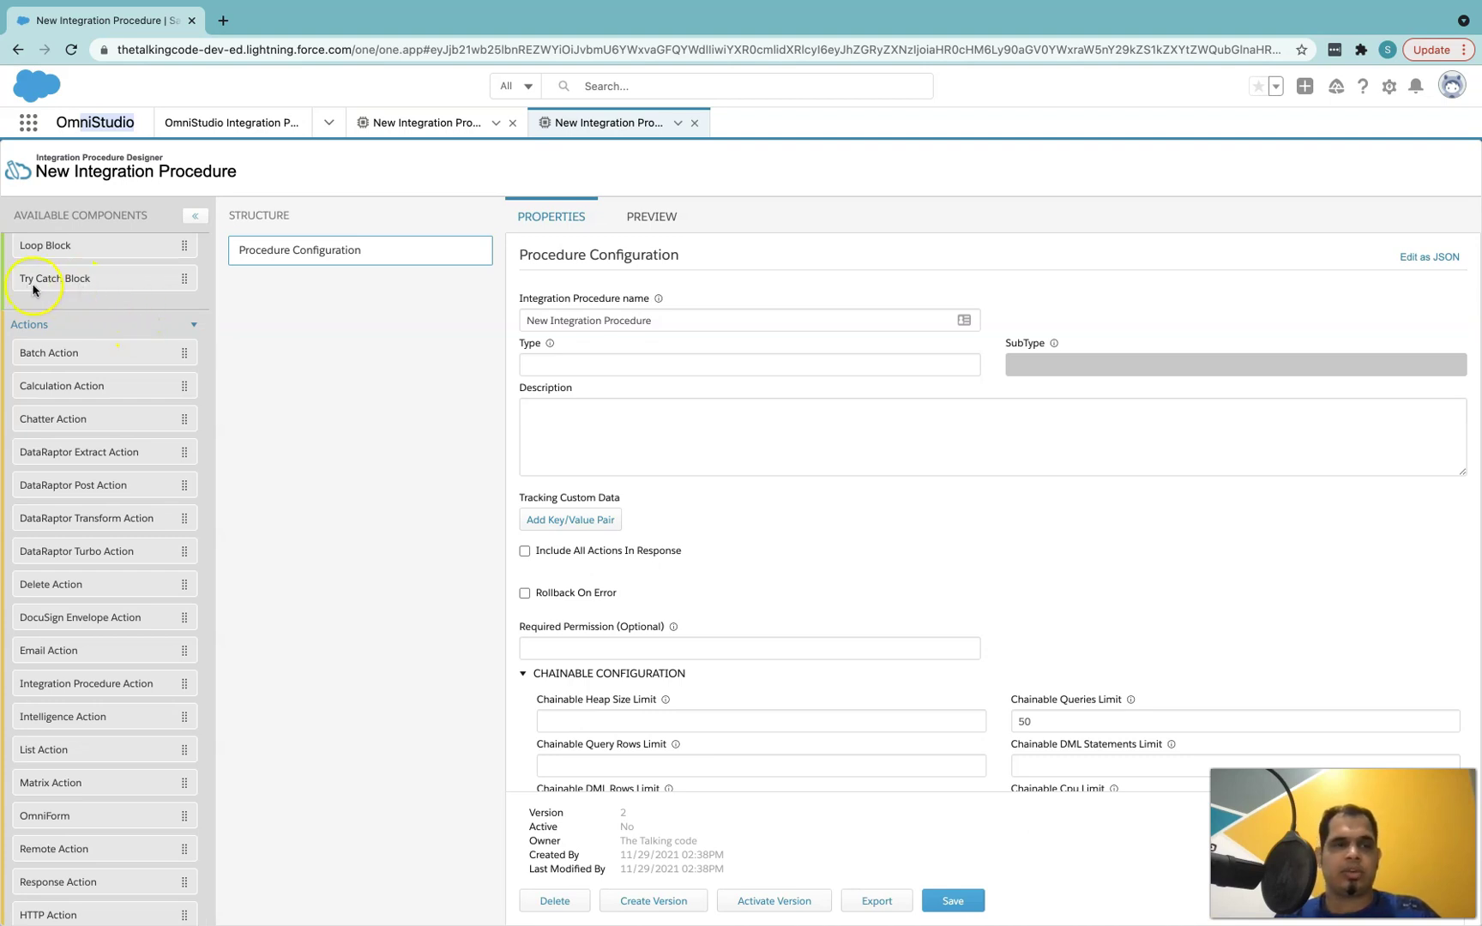
{"action": "scroll", "coordinate": [106, 286], "scroll_direction": "down", "scroll_amount": 1}
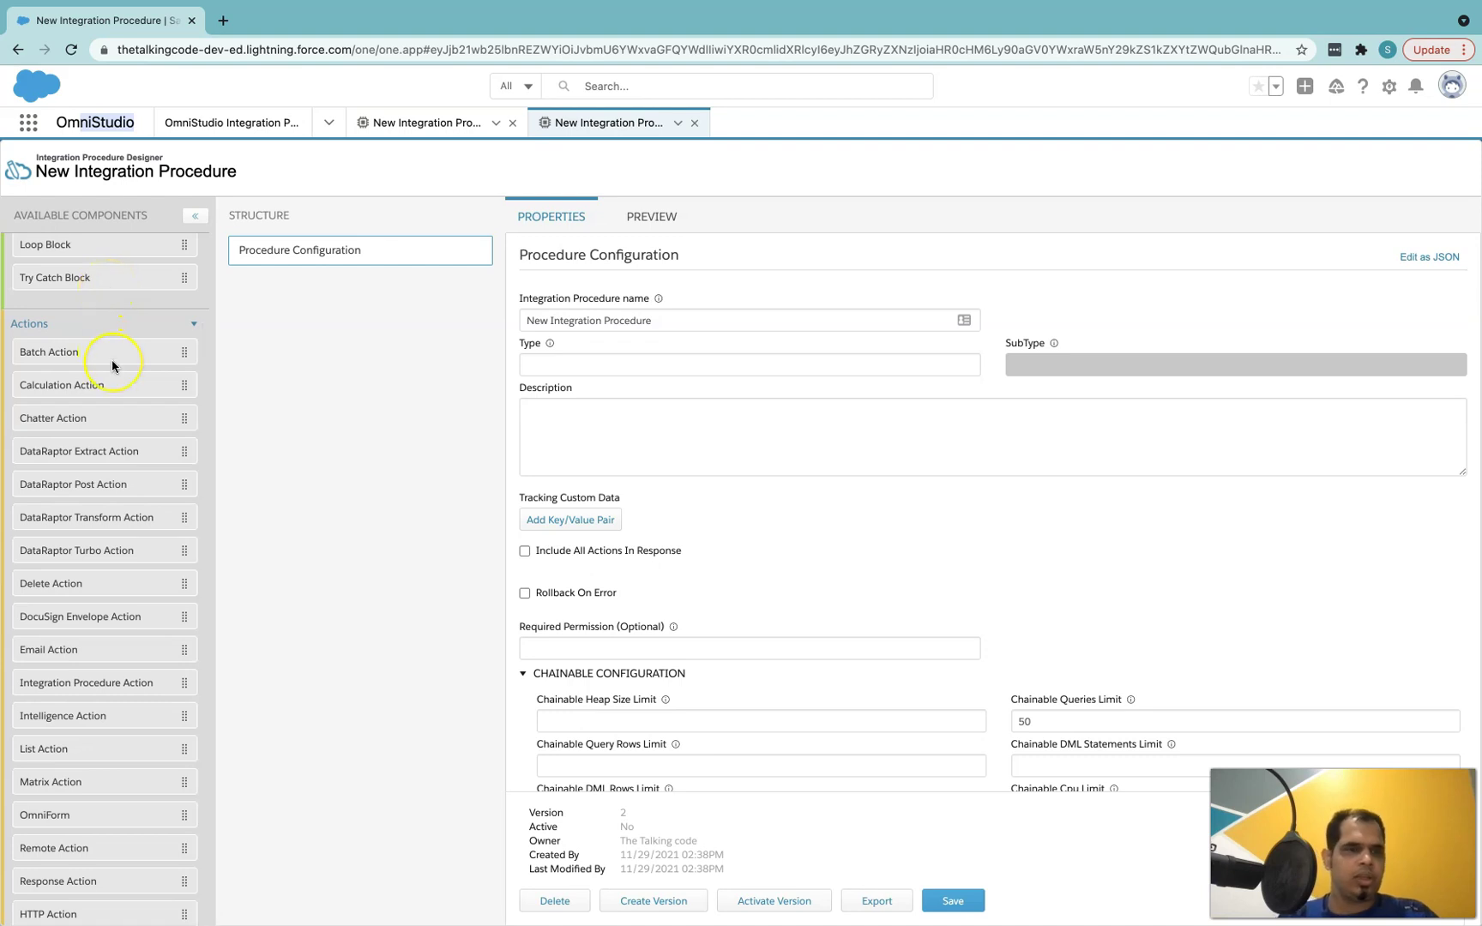
{"action": "scroll", "coordinate": [111, 359], "scroll_direction": "down", "scroll_amount": 1}
{"action": "scroll", "coordinate": [112, 358], "scroll_direction": "up", "scroll_amount": 3}
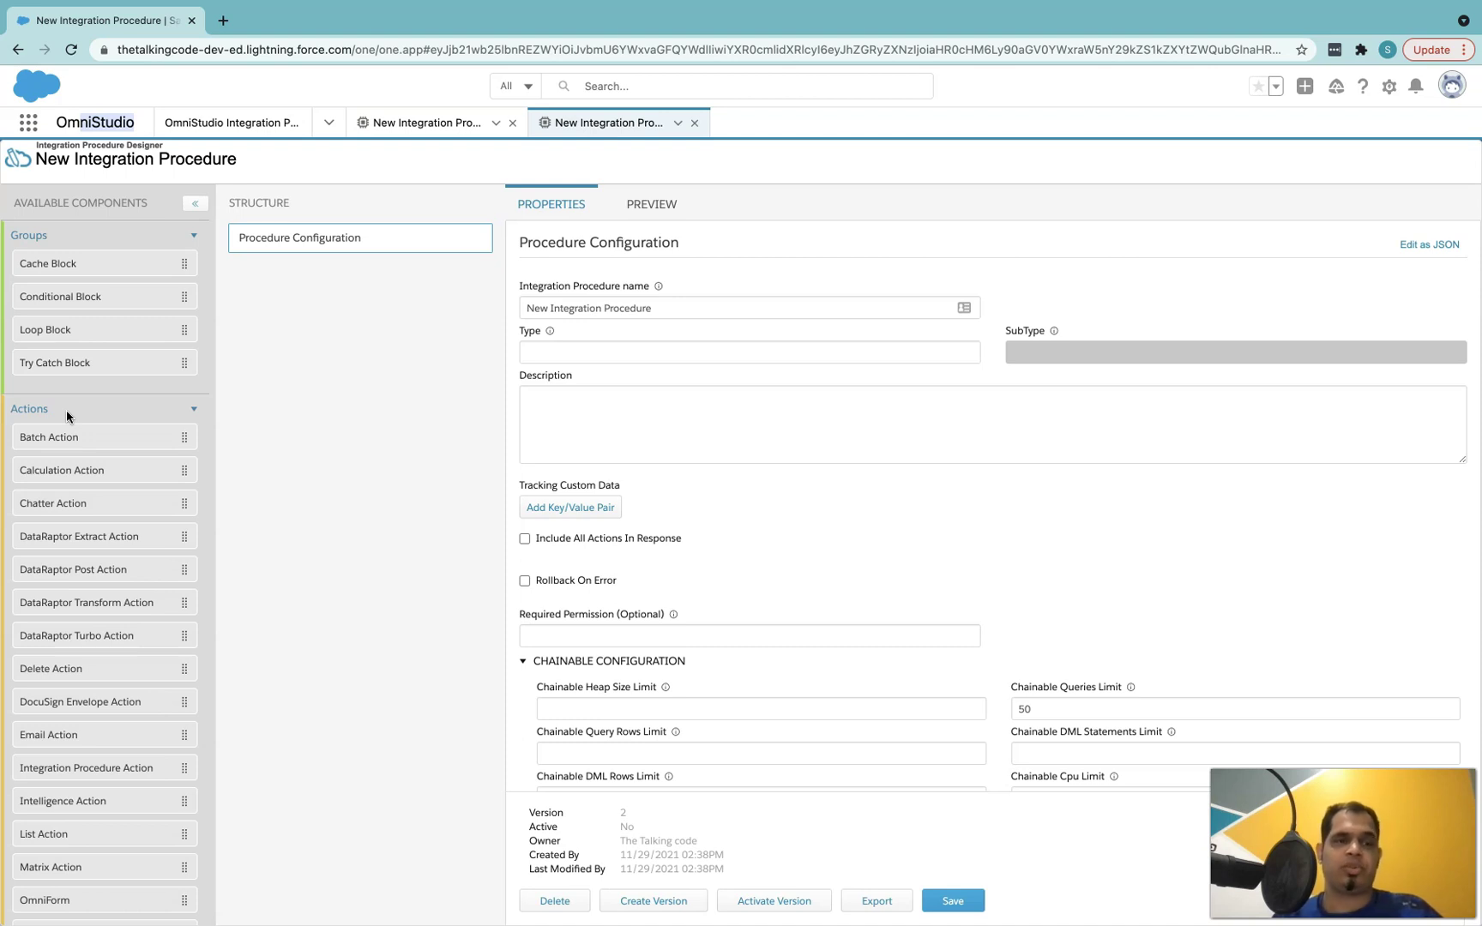
{"action": "scroll", "coordinate": [66, 416], "scroll_direction": "down", "scroll_amount": 3}
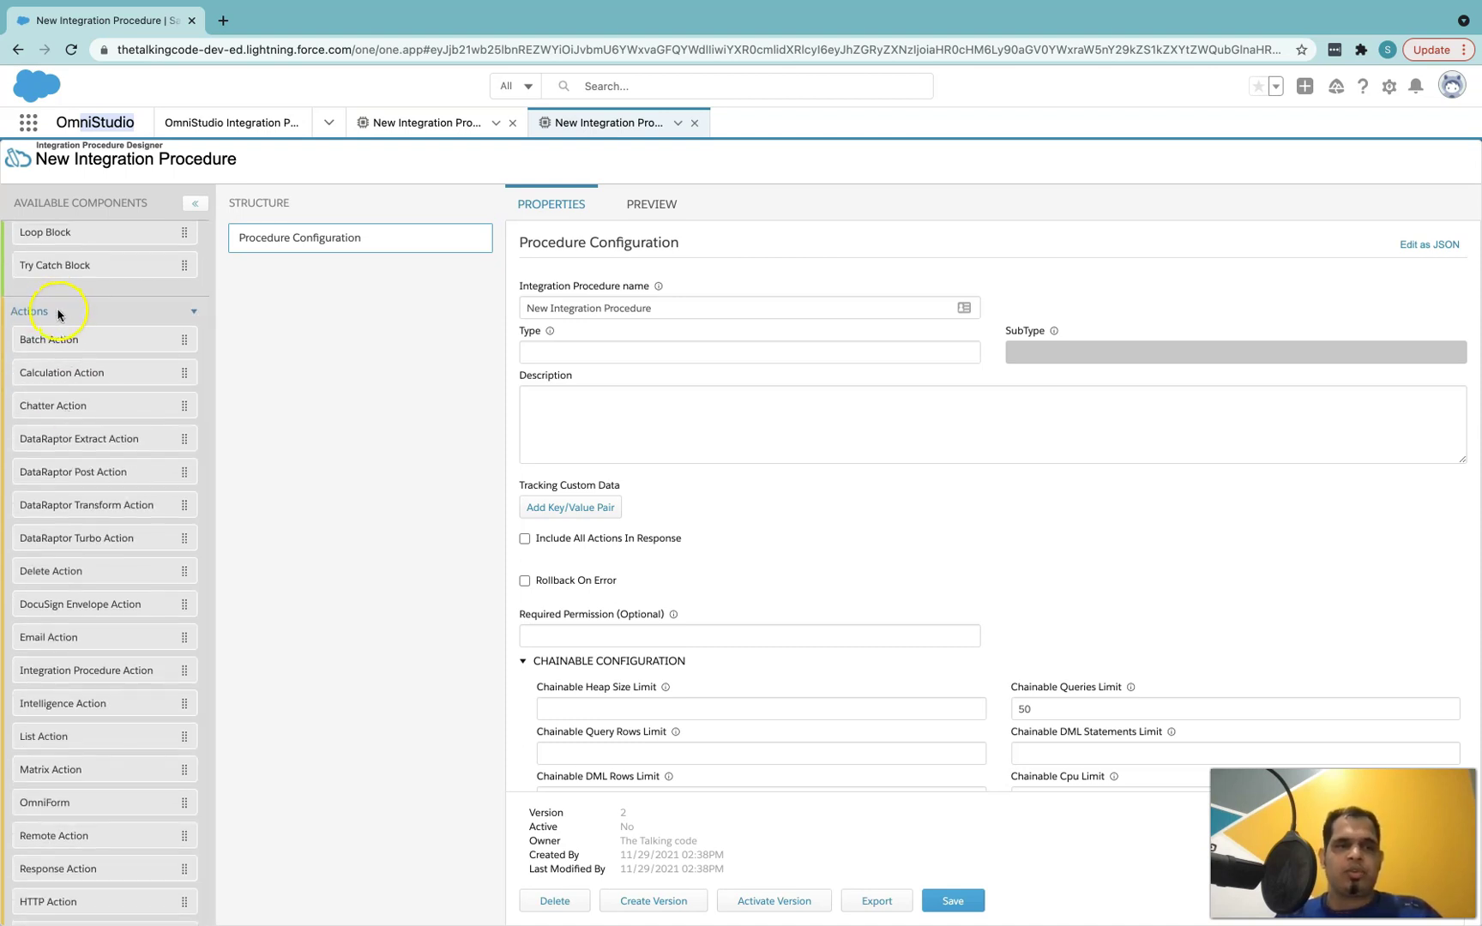
{"action": "scroll", "coordinate": [69, 338], "scroll_direction": "down", "scroll_amount": 1}
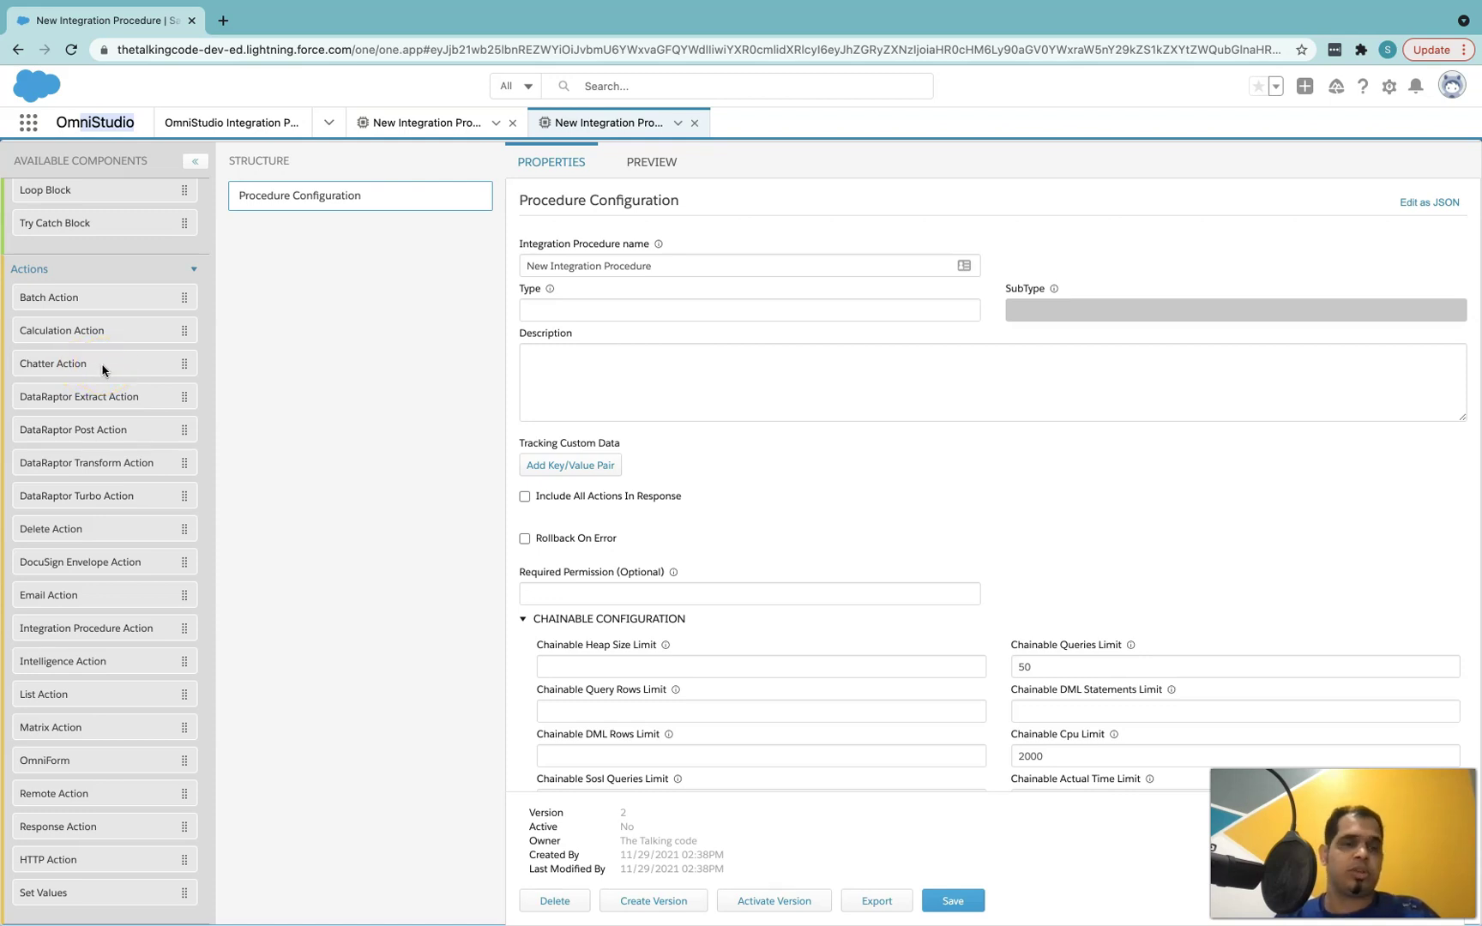
Add a DataRaptor Extract Action beneath the Procedure Configuration and browse its DataRaptor interfaces without choosing one.
{"action": "left_click", "coordinate": [68, 409]}
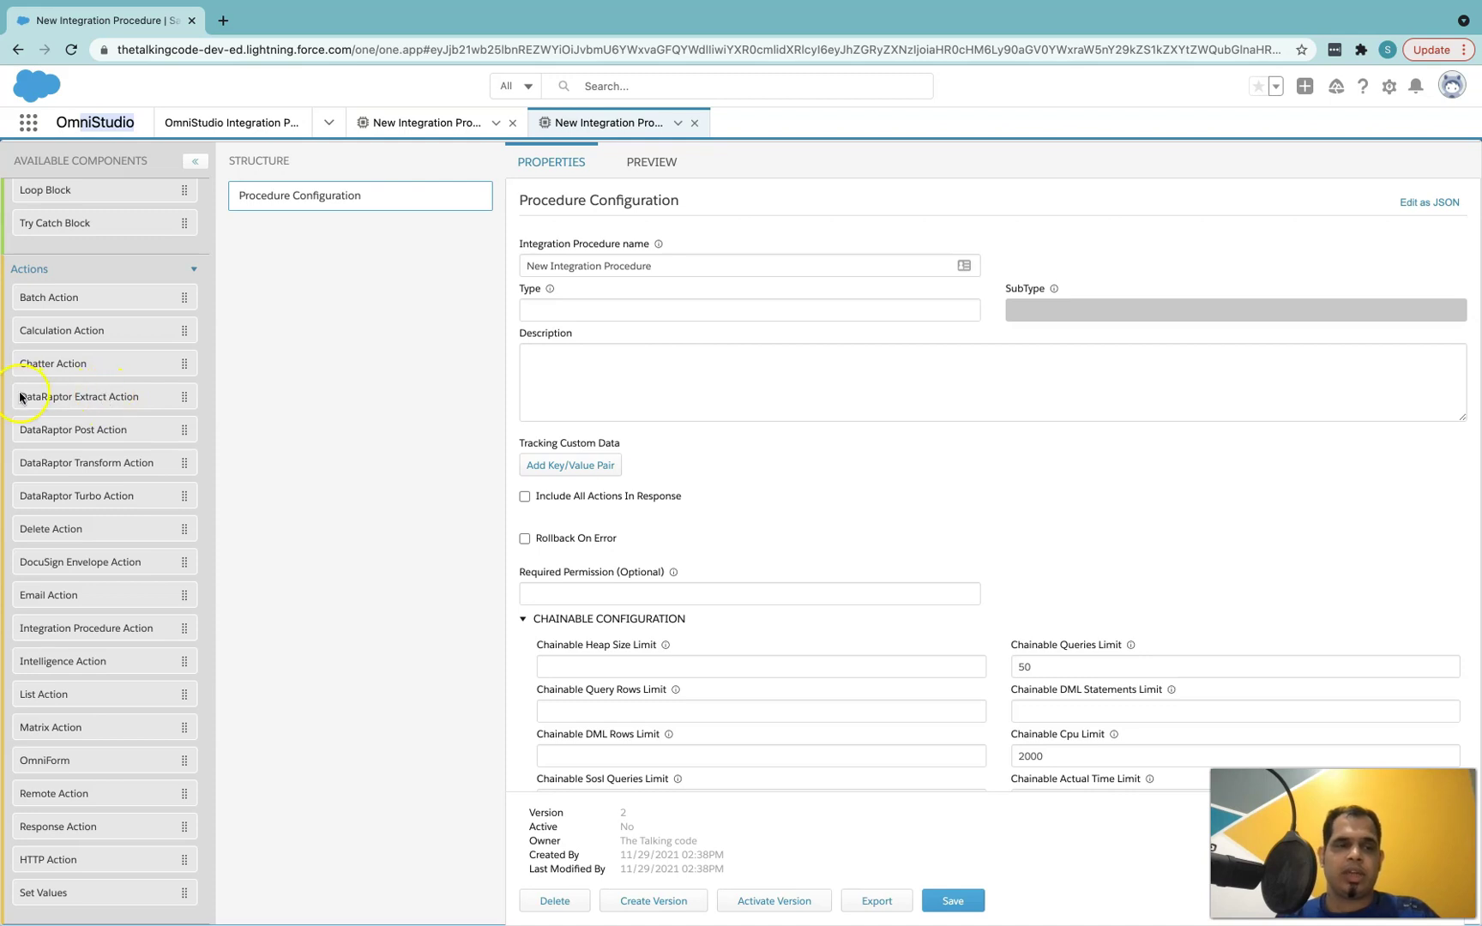
{"action": "left_click_drag", "start_coordinate": [82, 399], "coordinate": [328, 197]}
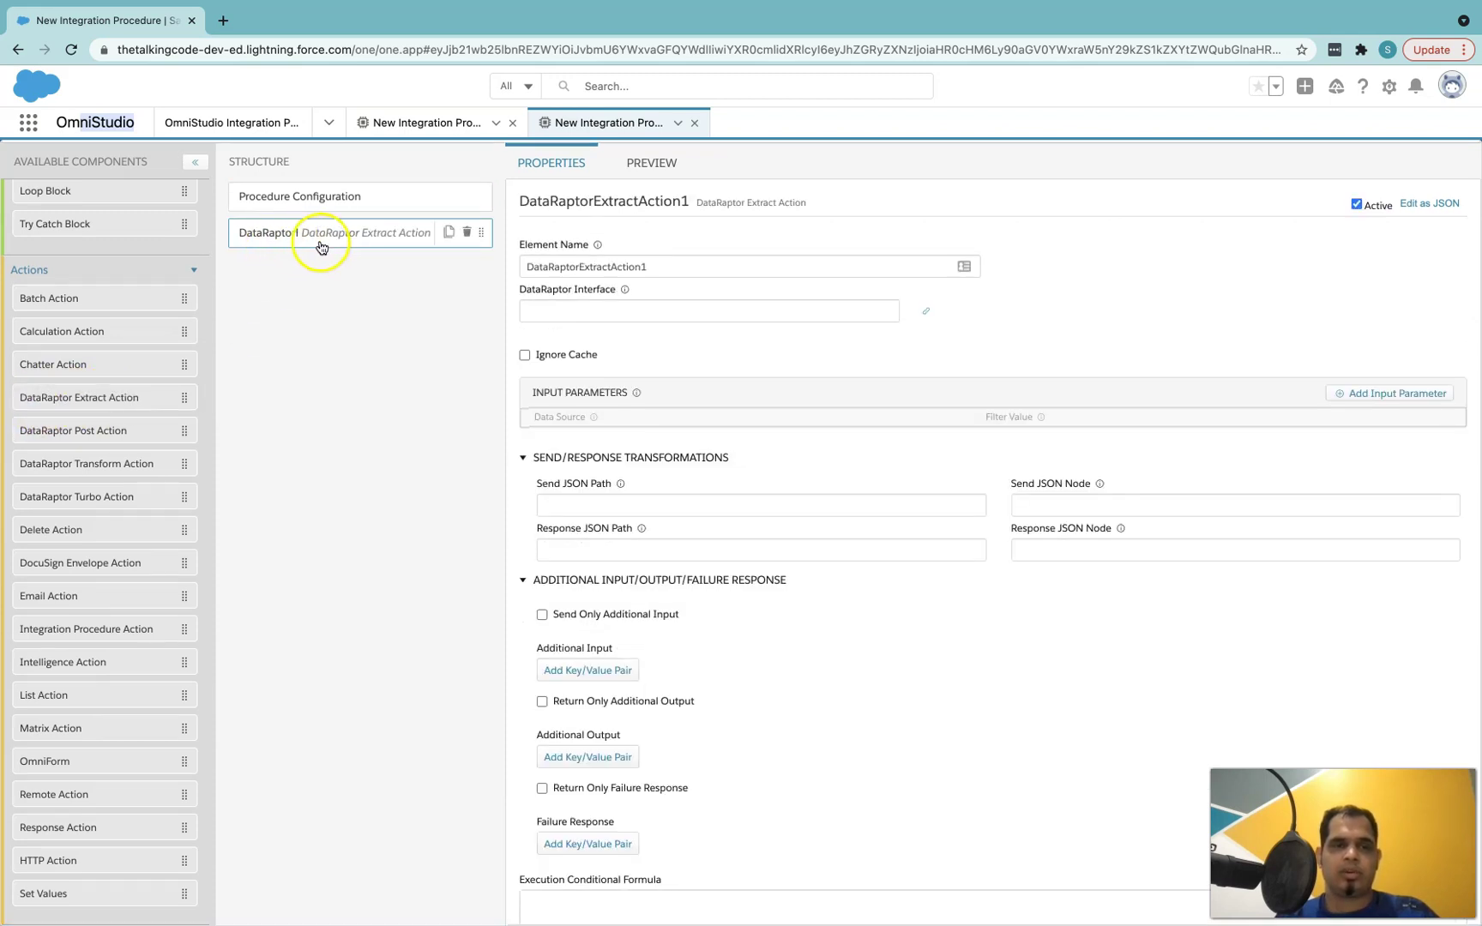
{"action": "left_click", "coordinate": [569, 310]}
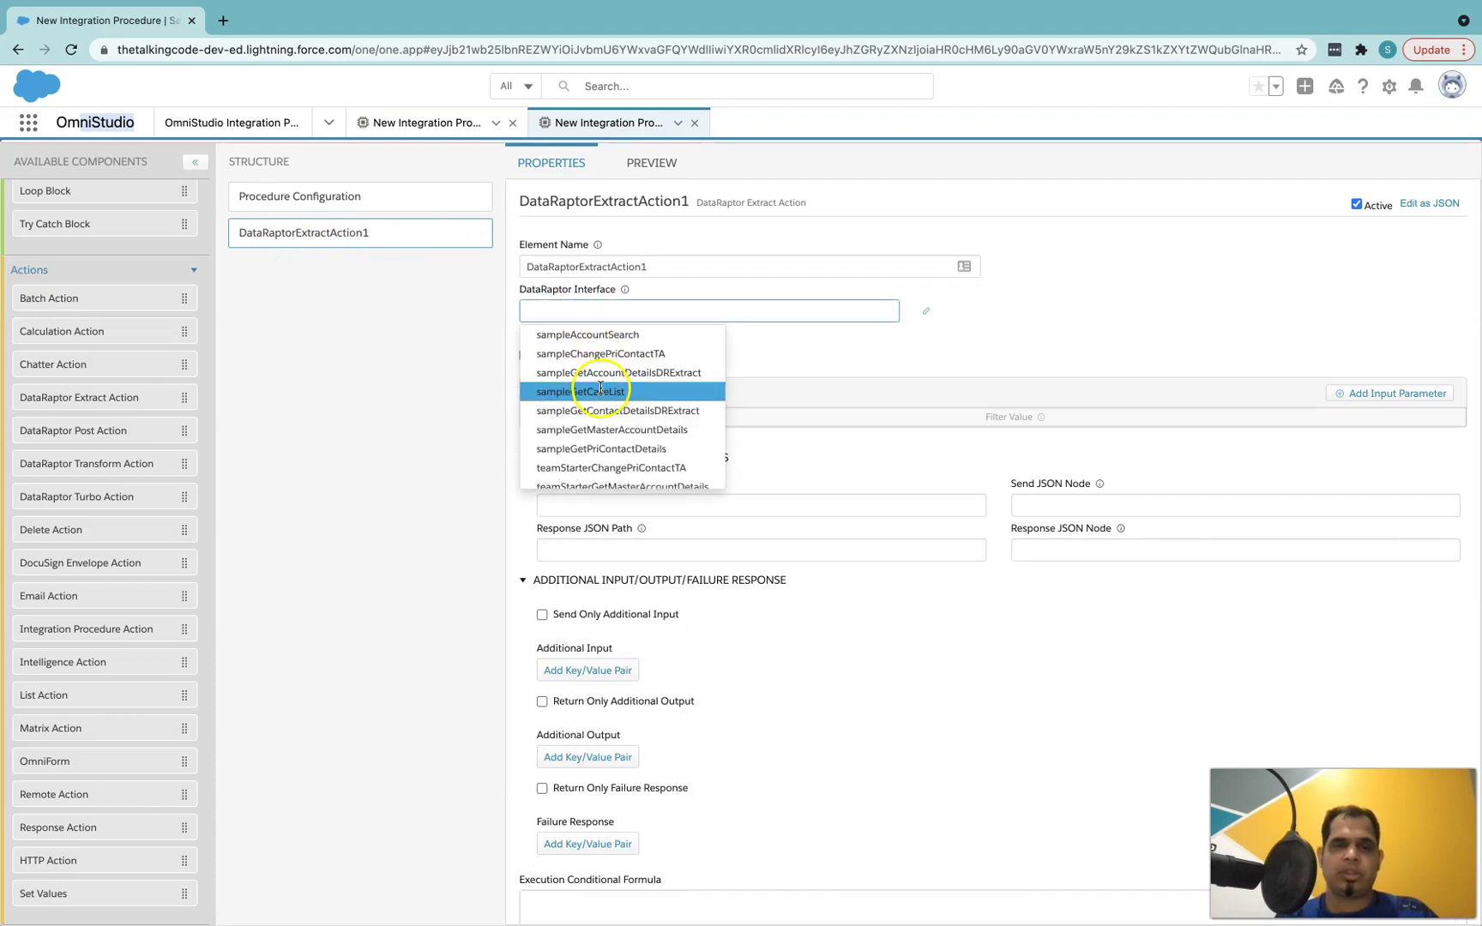
{"action": "scroll", "coordinate": [595, 360], "scroll_direction": "down", "scroll_amount": 2}
{"action": "scroll", "coordinate": [601, 369], "scroll_direction": "up", "scroll_amount": 2}
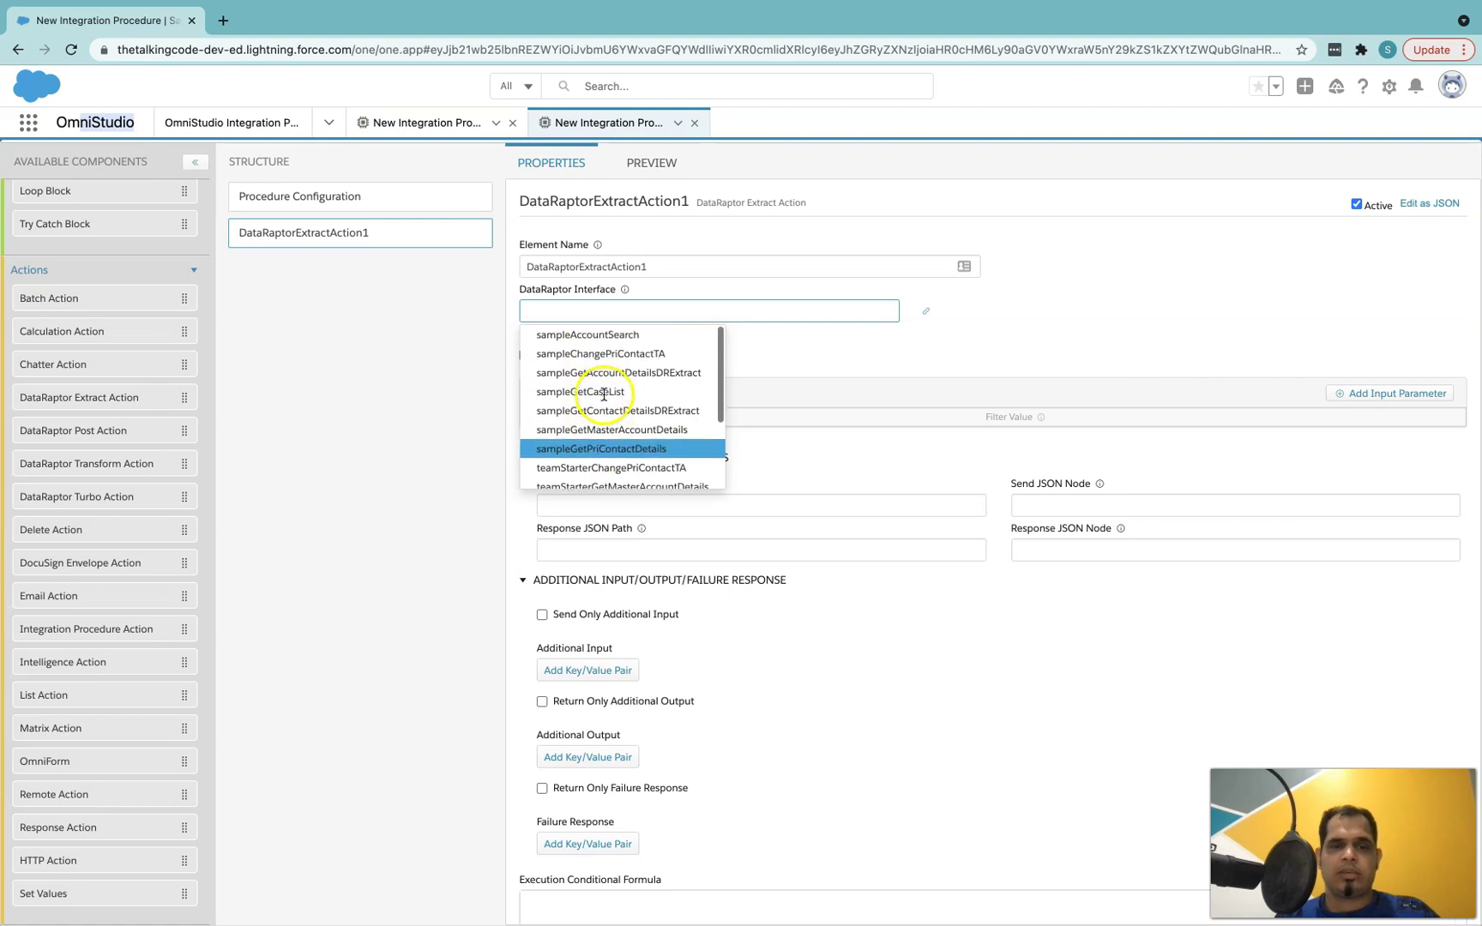
{"action": "left_click", "coordinate": [305, 341]}
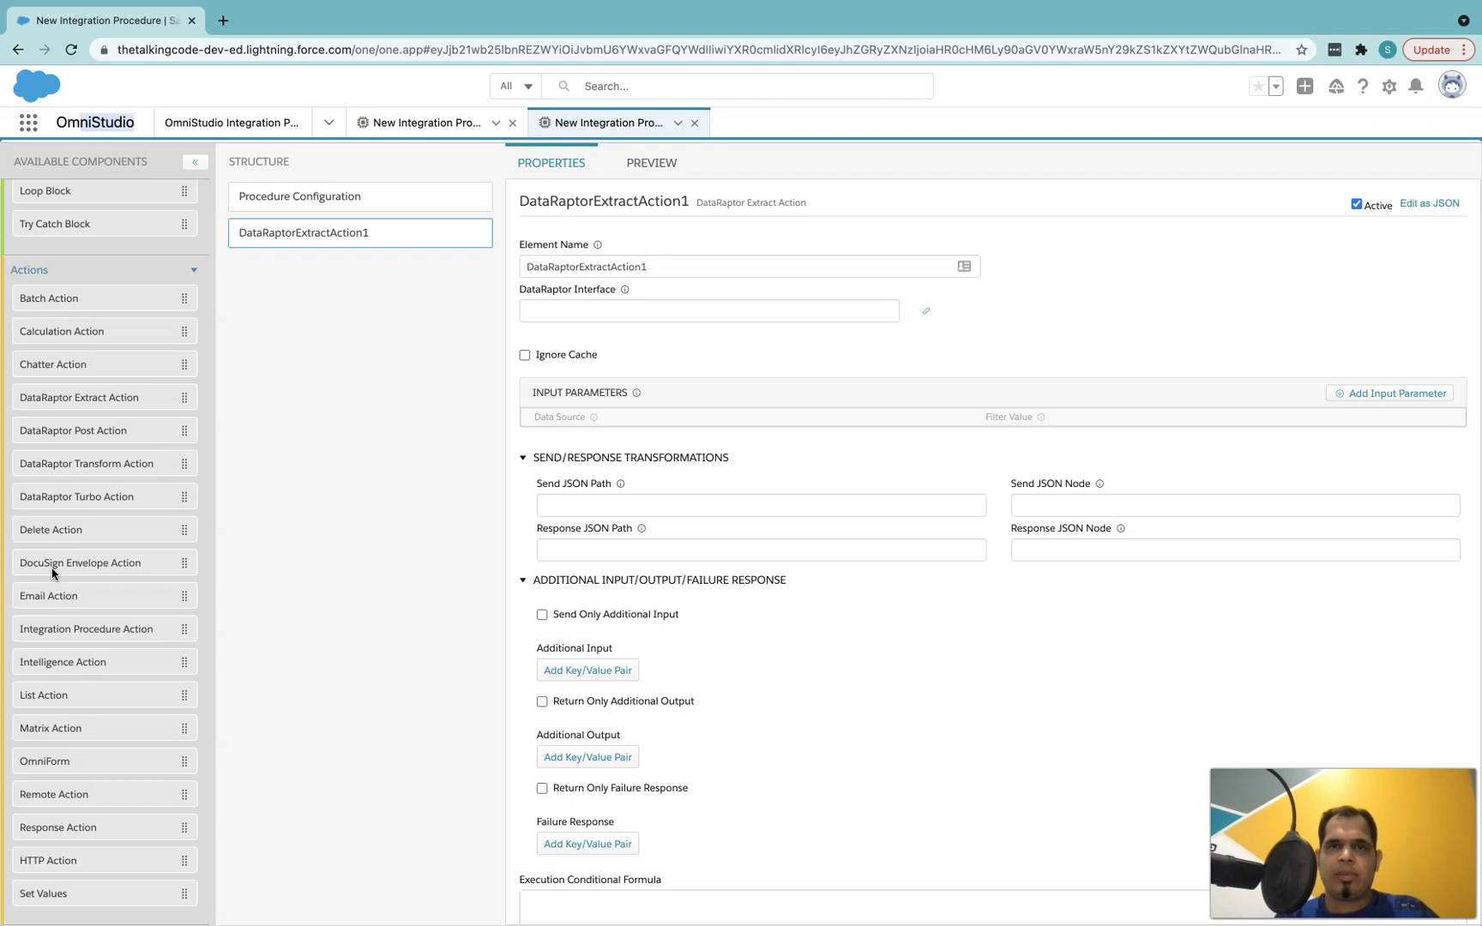
Review the remaining actions, including DocuSign Envelope Action and Remote Action, and switch to the desktop.
{"action": "left_click", "coordinate": [100, 563]}
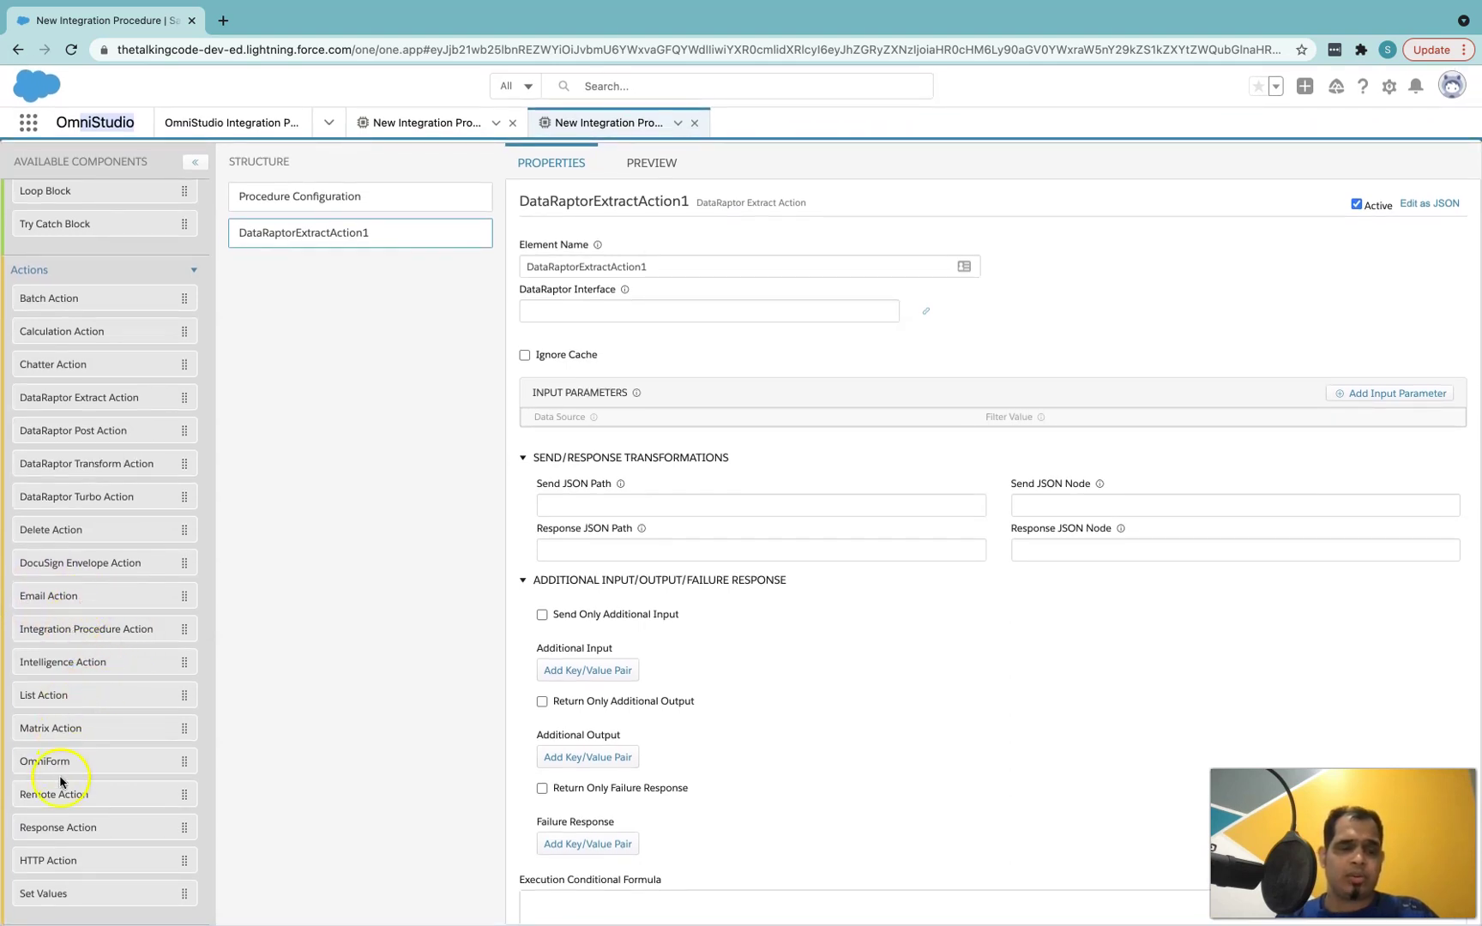
{"action": "left_click_drag", "start_coordinate": [94, 795], "coordinate": [13, 796]}
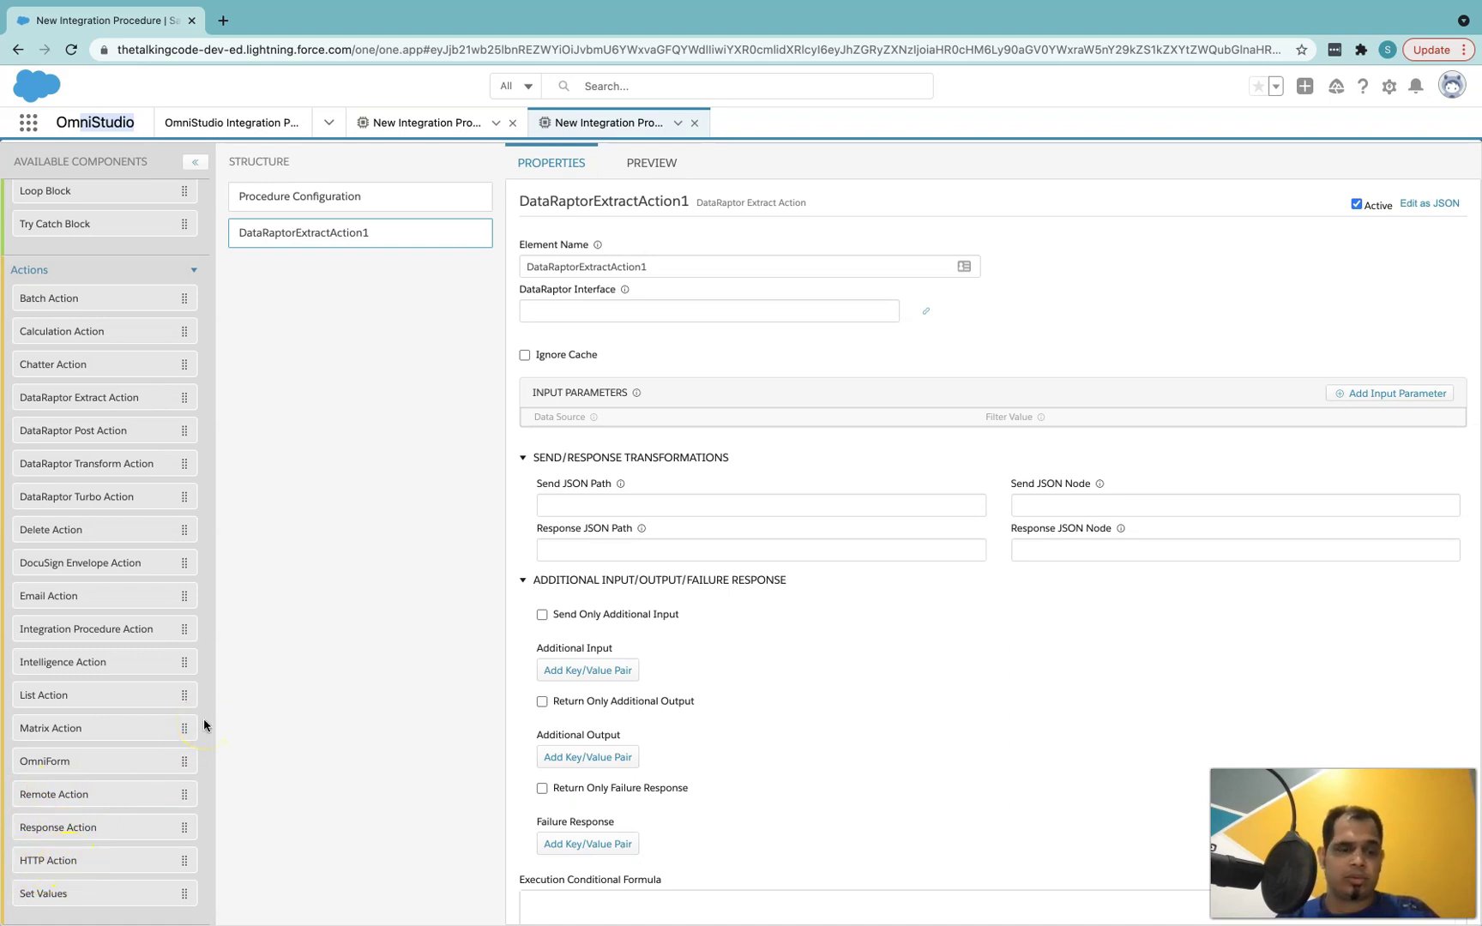
{"action": "scroll", "coordinate": [99, 669], "scroll_direction": "up", "scroll_amount": 2}
{"action": "scroll", "coordinate": [51, 728], "scroll_direction": "down", "scroll_amount": 2}
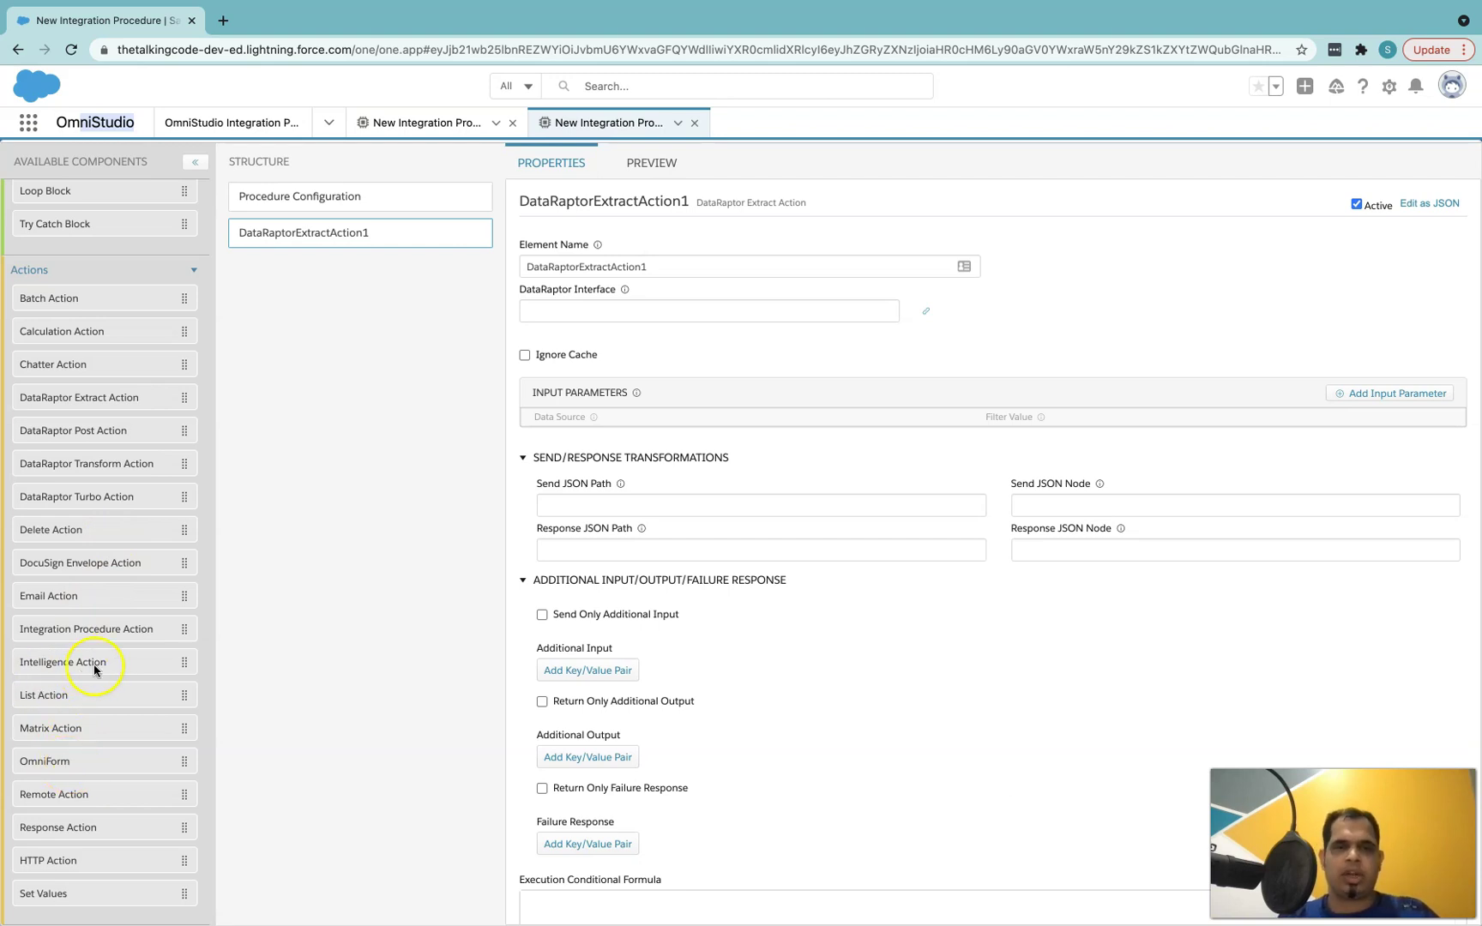
{"action": "scroll", "coordinate": [148, 525], "scroll_direction": "up", "scroll_amount": 2}
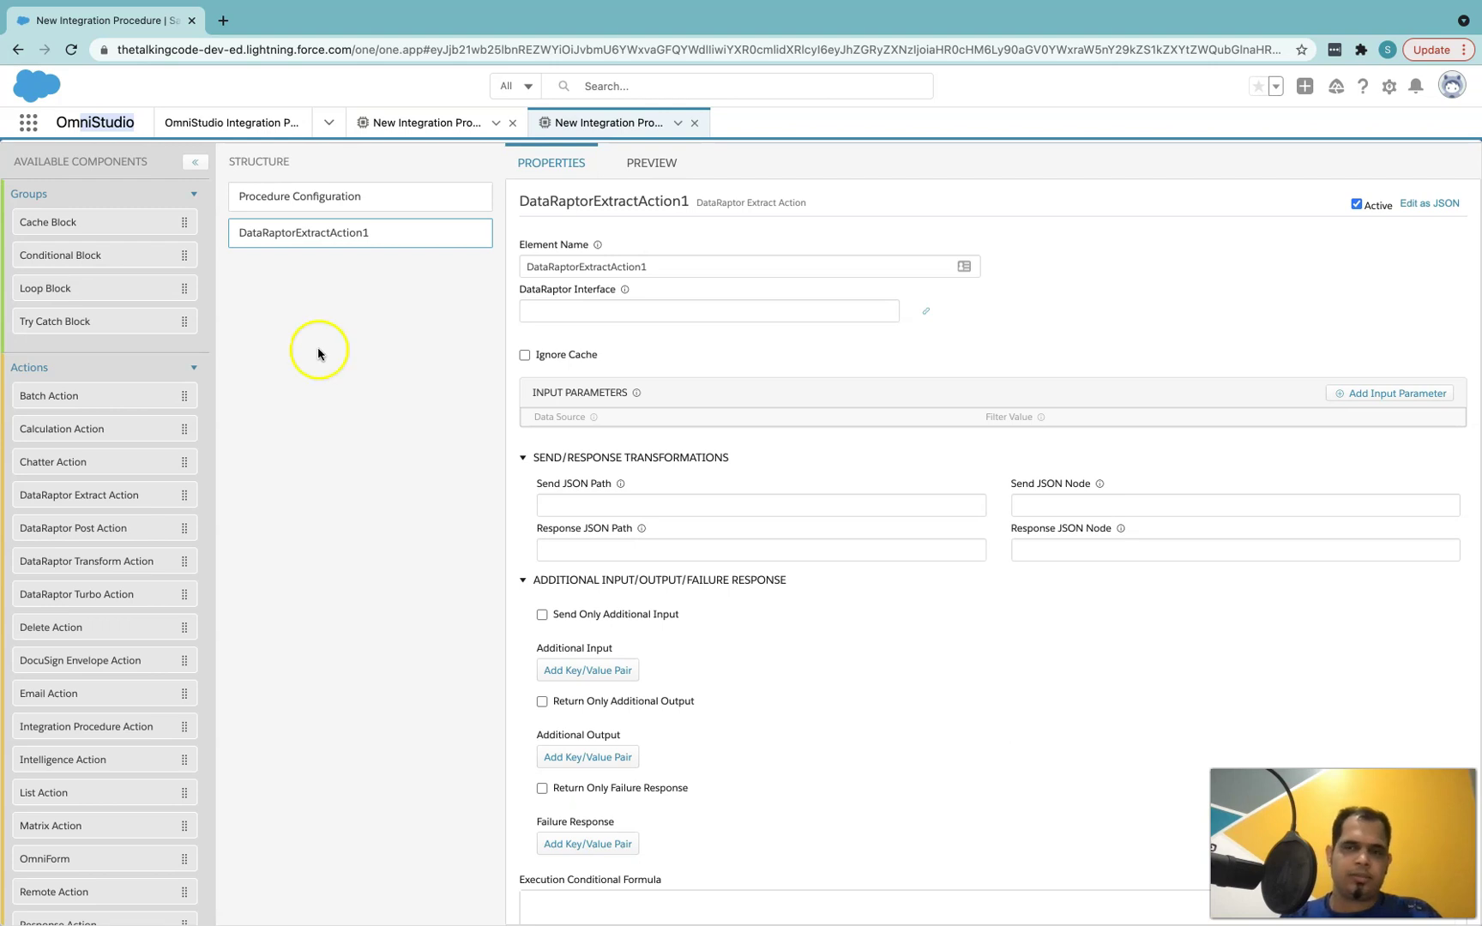
{"action": "key", "text": "ctrl+Left"}
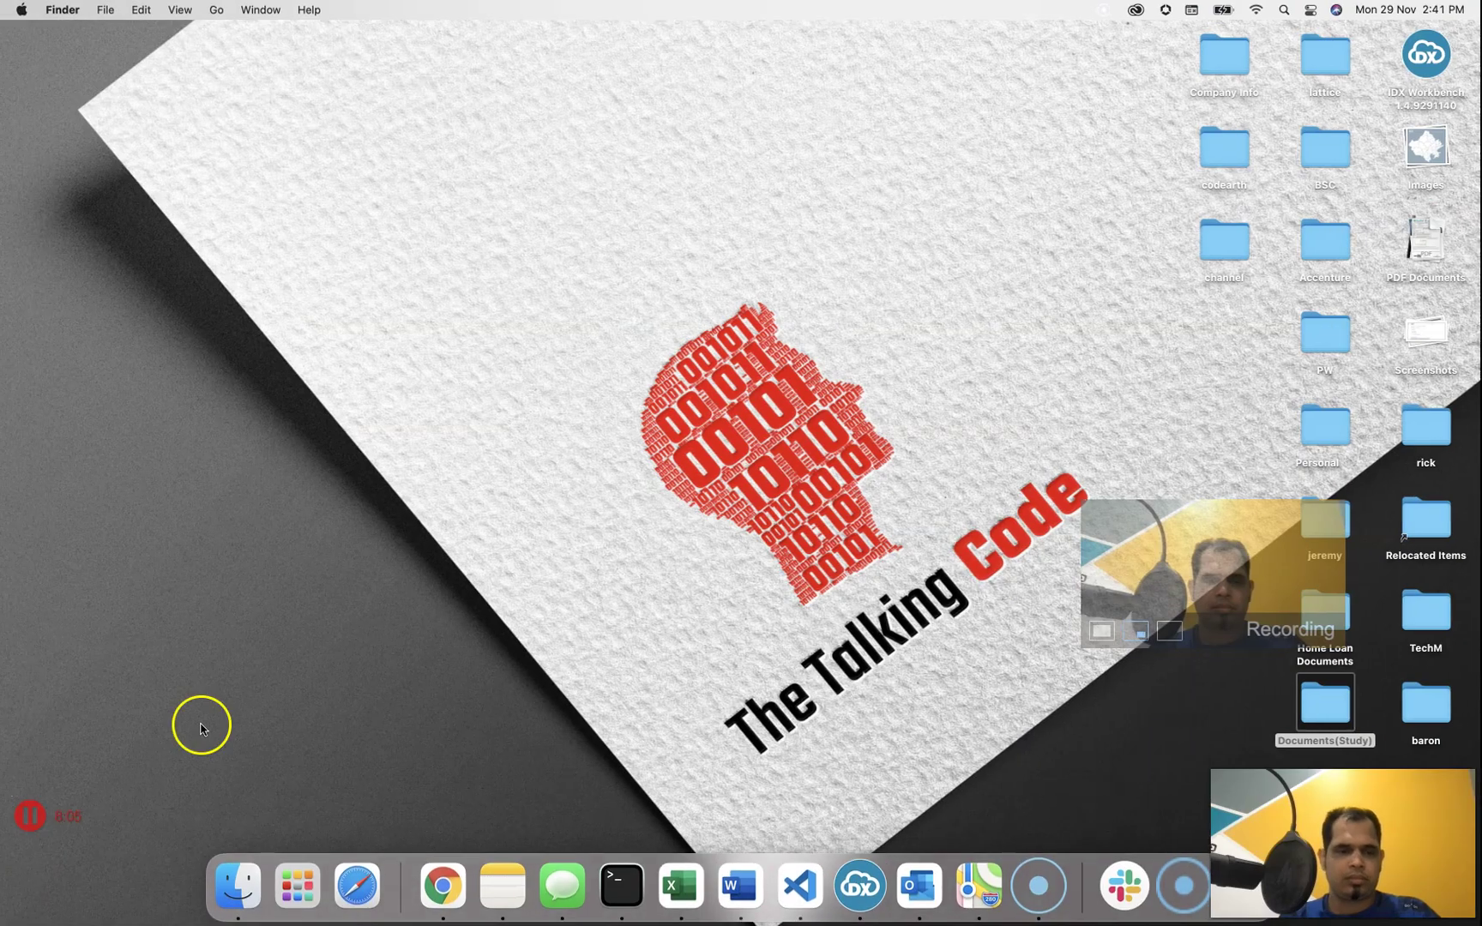